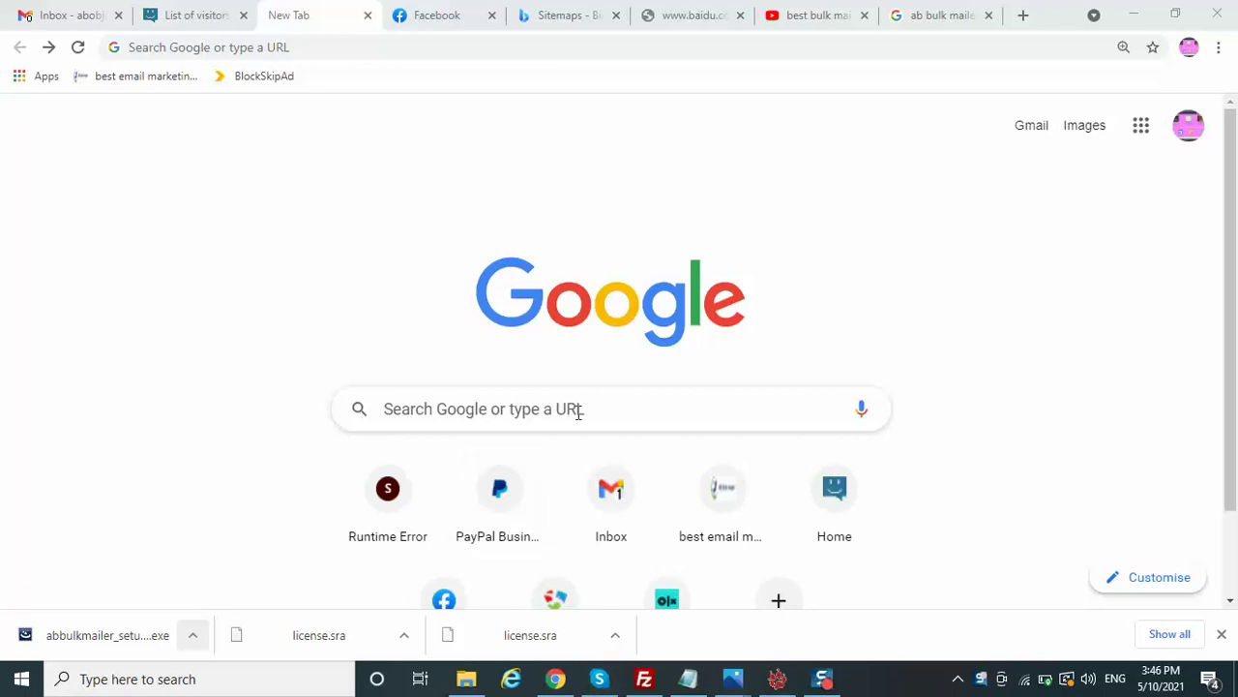
Open a new Chrome tab showing the Google search page.
{"action": "left_click", "coordinate": [578, 410]}
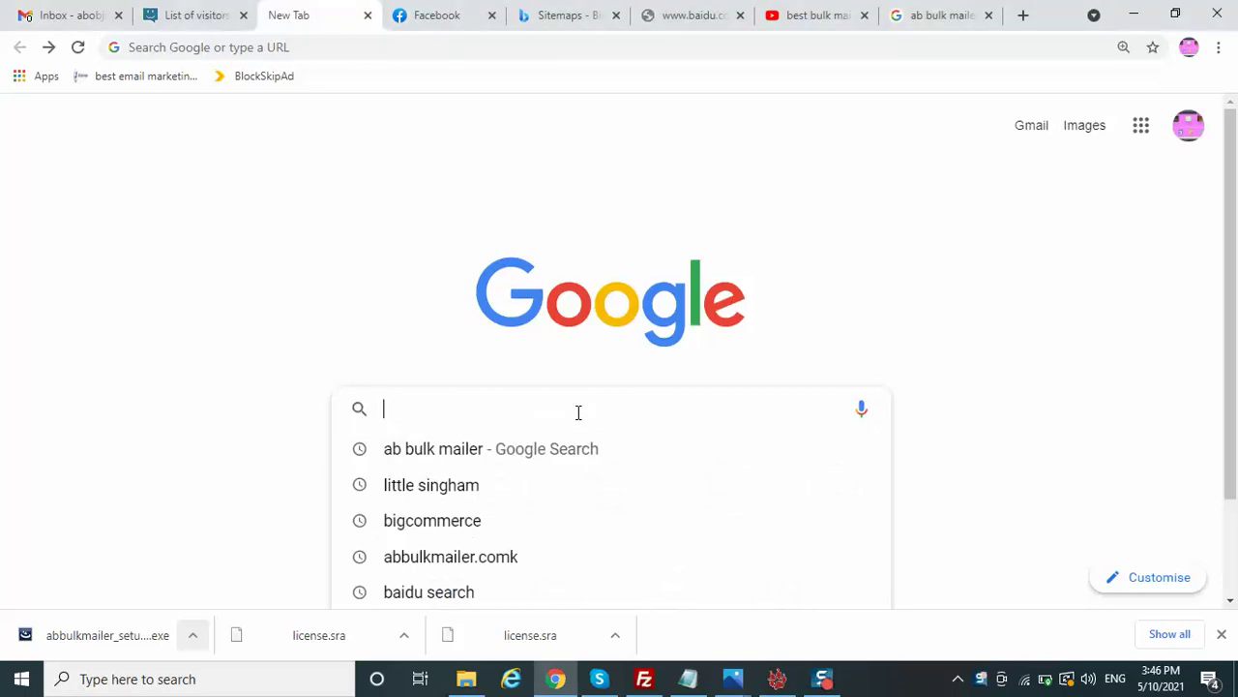
Search Google for 'ab bulk mailer' and open the abbulkmailer.com result.
{"action": "left_click", "coordinate": [473, 450]}
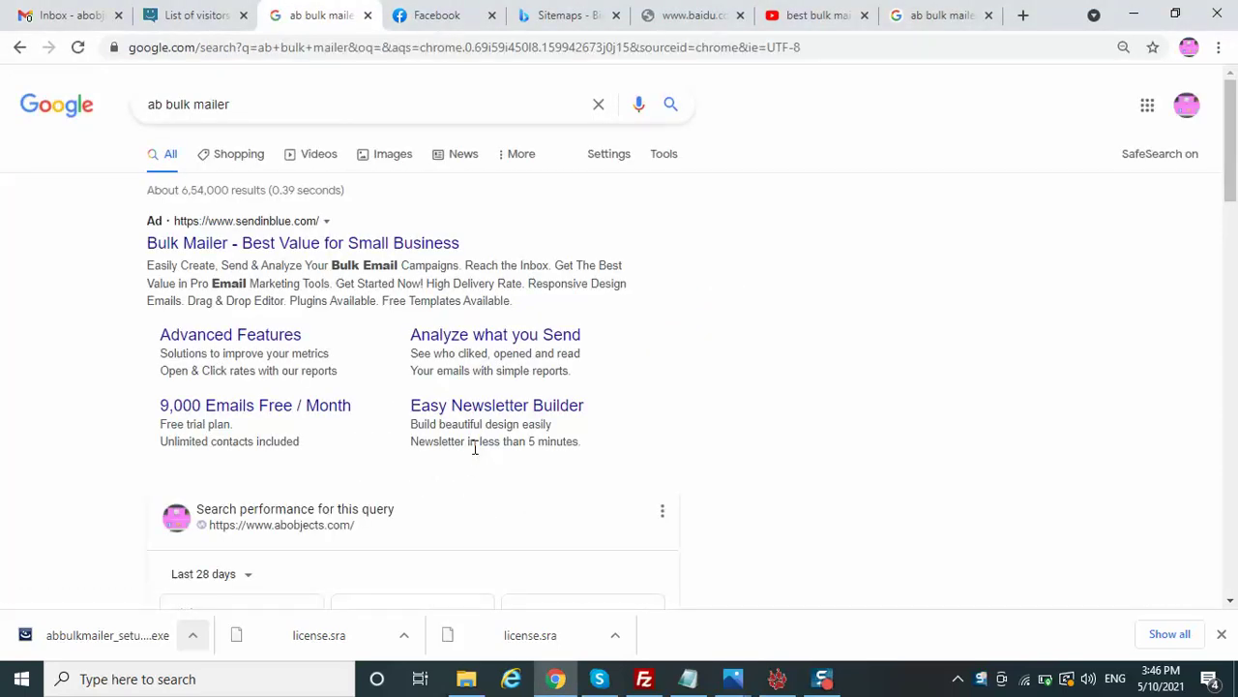
{"action": "left_click_drag", "start_coordinate": [1232, 170], "coordinate": [1231, 279]}
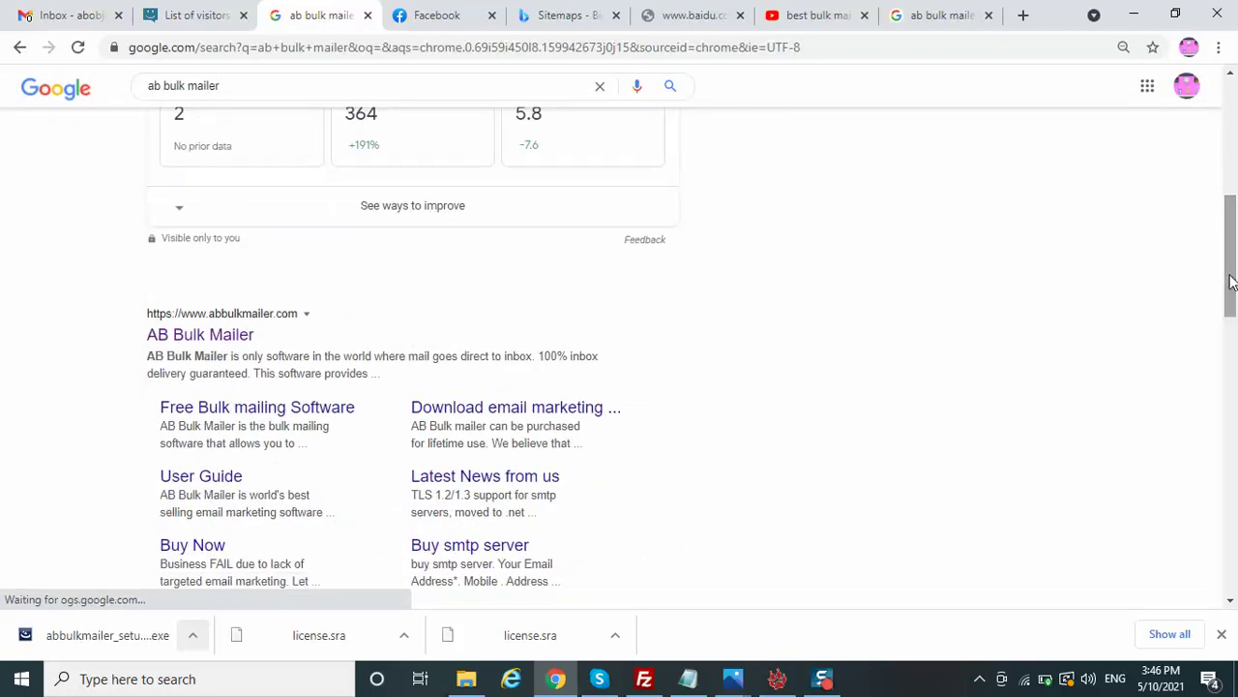
{"action": "left_click", "coordinate": [201, 335]}
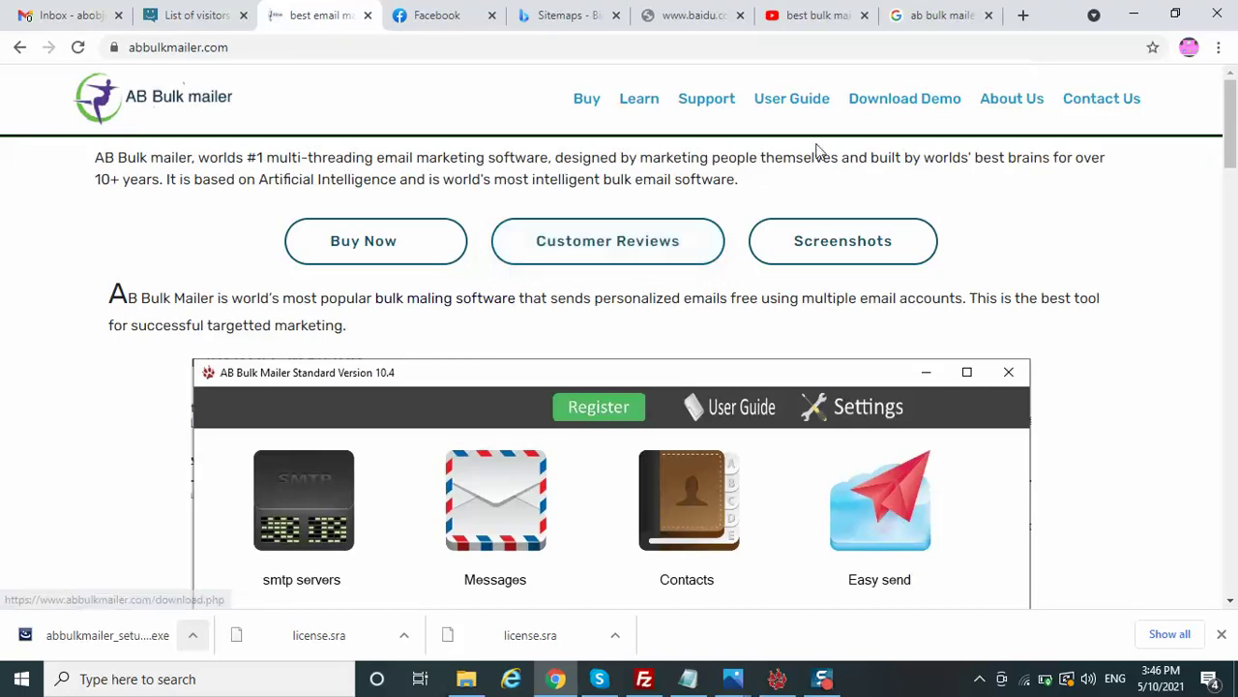
Download the Windows 10/ Windows 7 SP1 setup from the AB Bulk Mailer demo download page.
{"action": "left_click", "coordinate": [904, 104]}
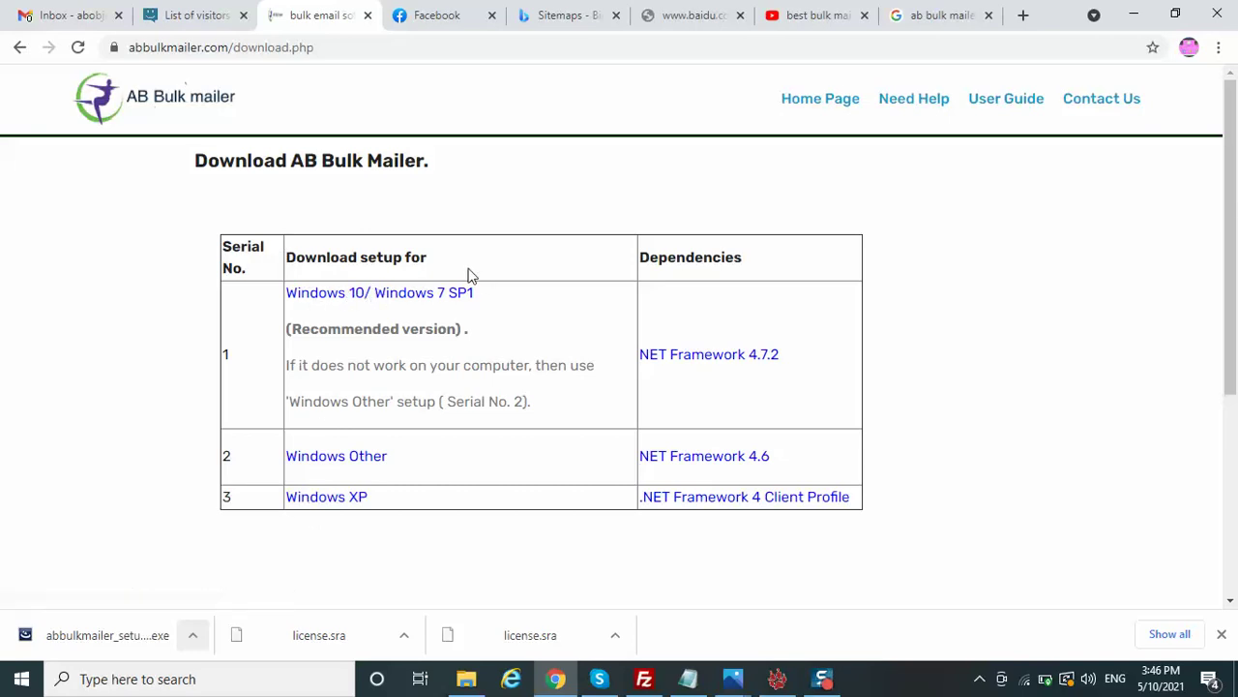
{"action": "left_click", "coordinate": [396, 302]}
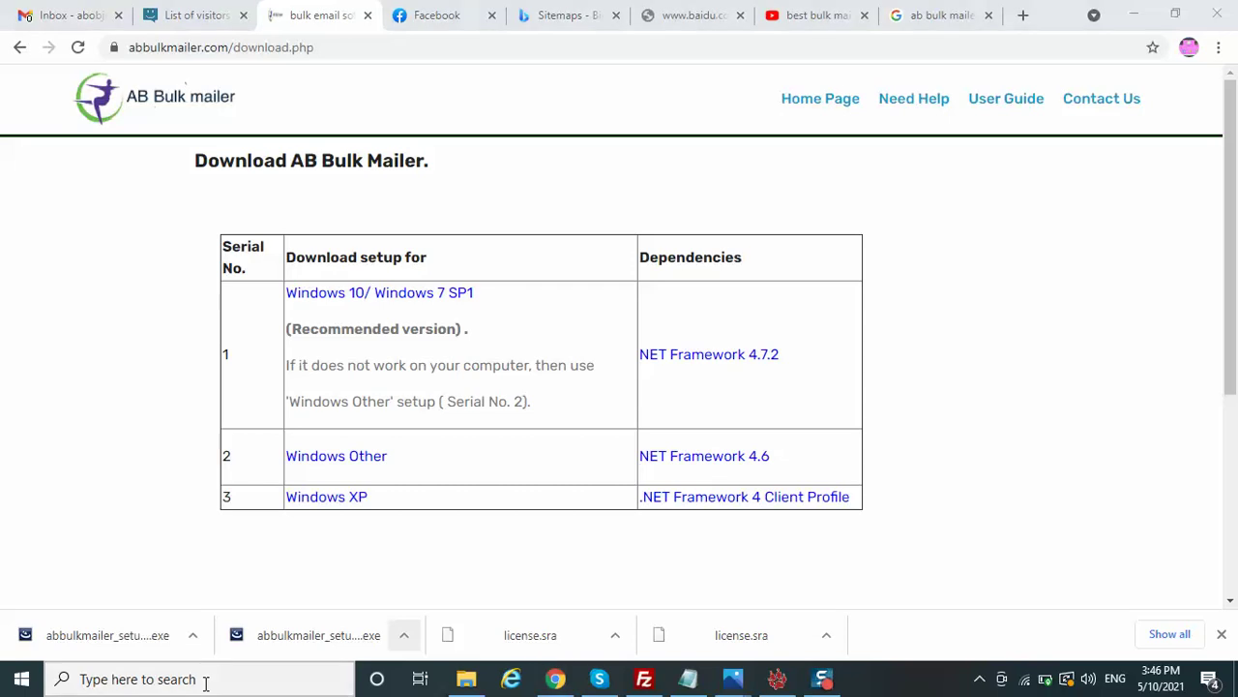
{"action": "left_click", "coordinate": [205, 680]}
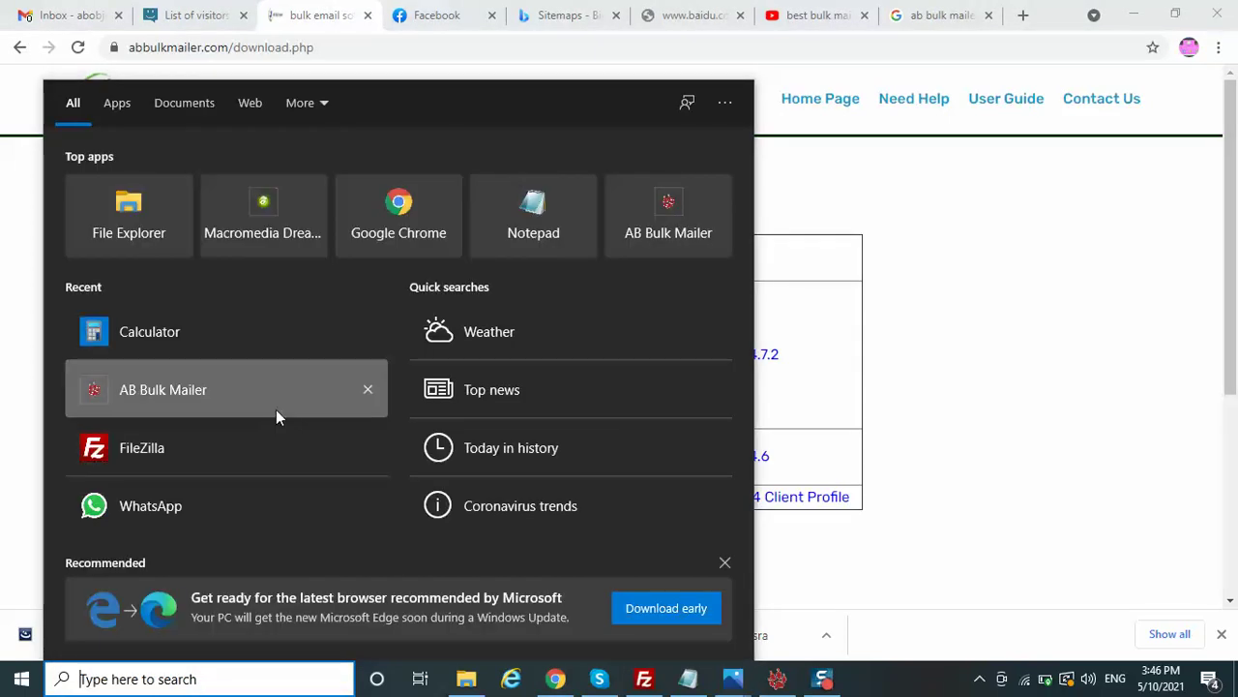
Switch to the running AB Bulk Mailer and show its SMTP servers list.
{"action": "left_click", "coordinate": [792, 684]}
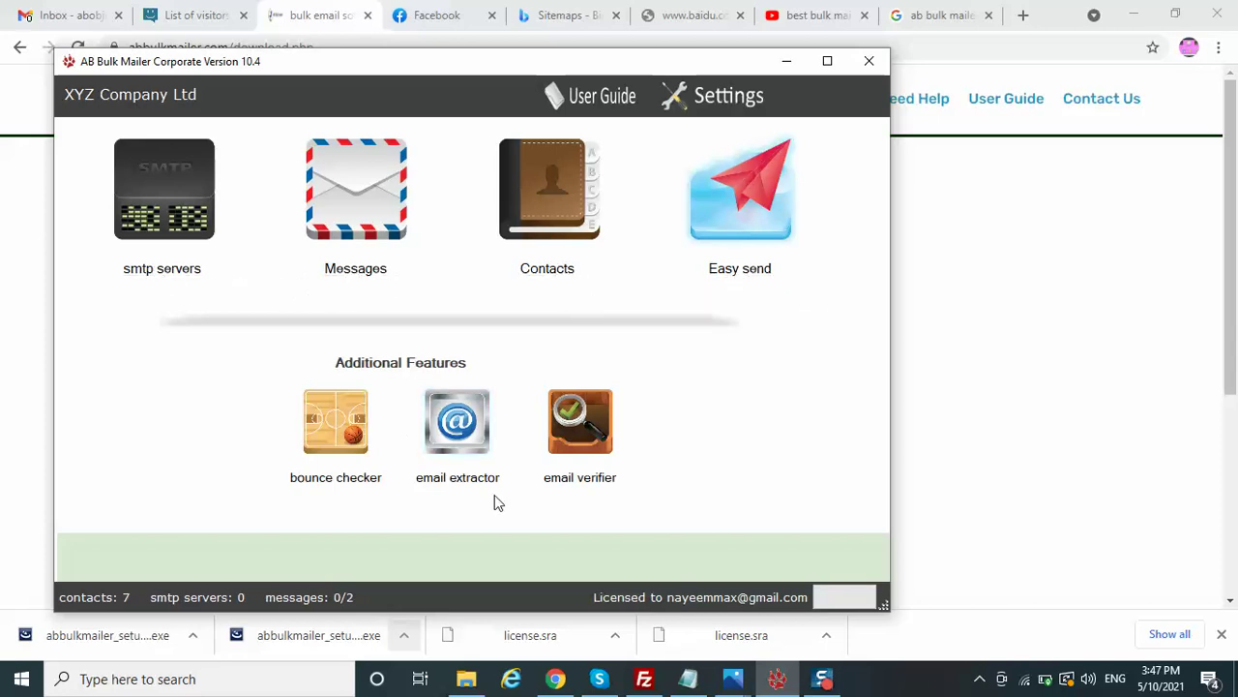
{"action": "left_click", "coordinate": [157, 272]}
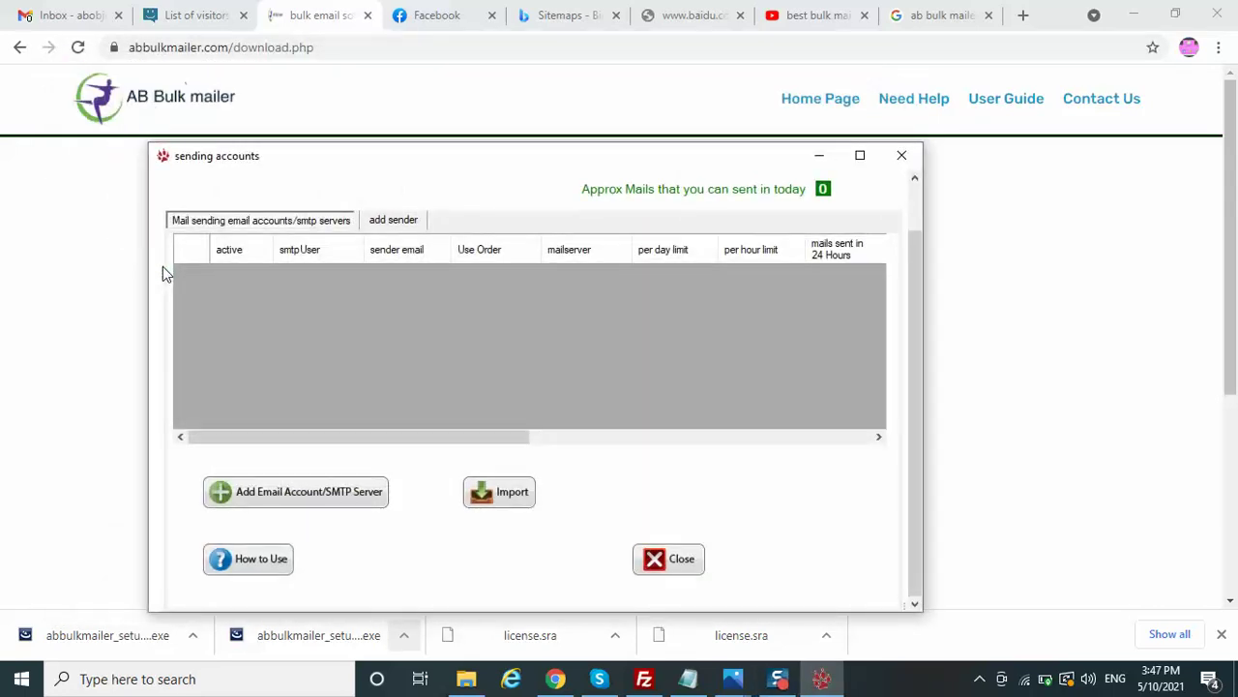
Save a smtp.gmail.com sending account with the Gmail address and password, limited to 500/day and 100/hour.
{"action": "left_click", "coordinate": [329, 494]}
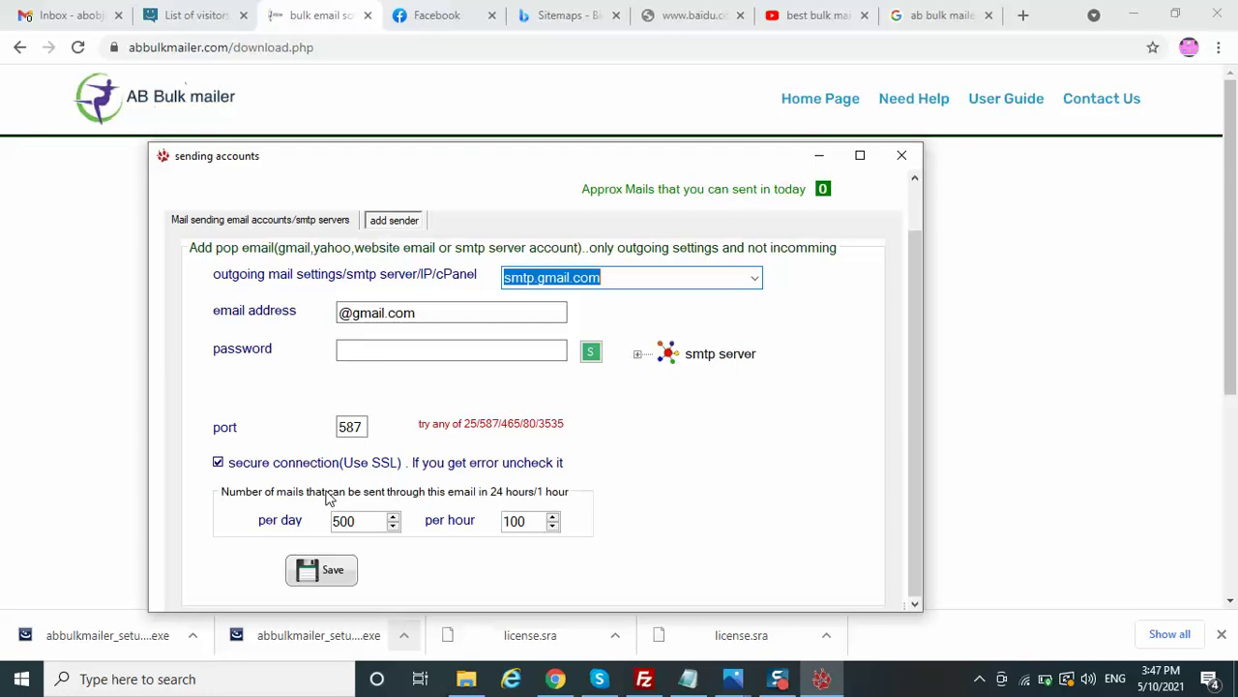
{"action": "left_click", "coordinate": [343, 310]}
{"action": "type", "text": "nayeem"}
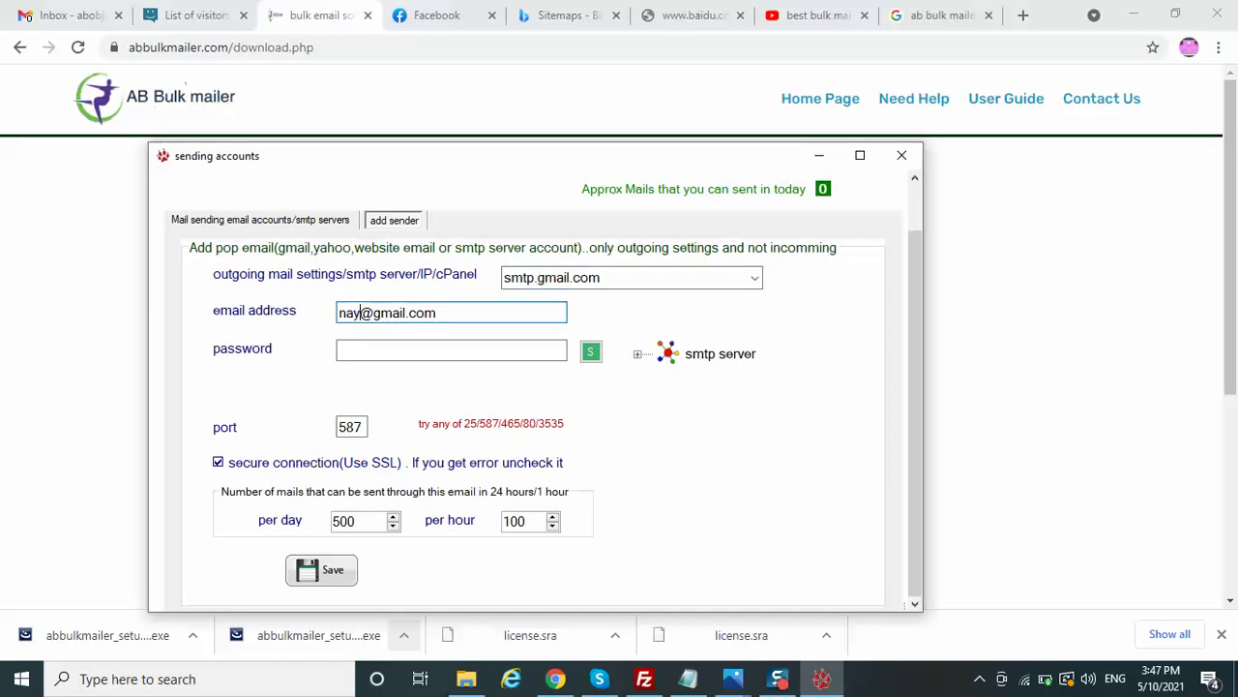
{"action": "type", "text": "max"}
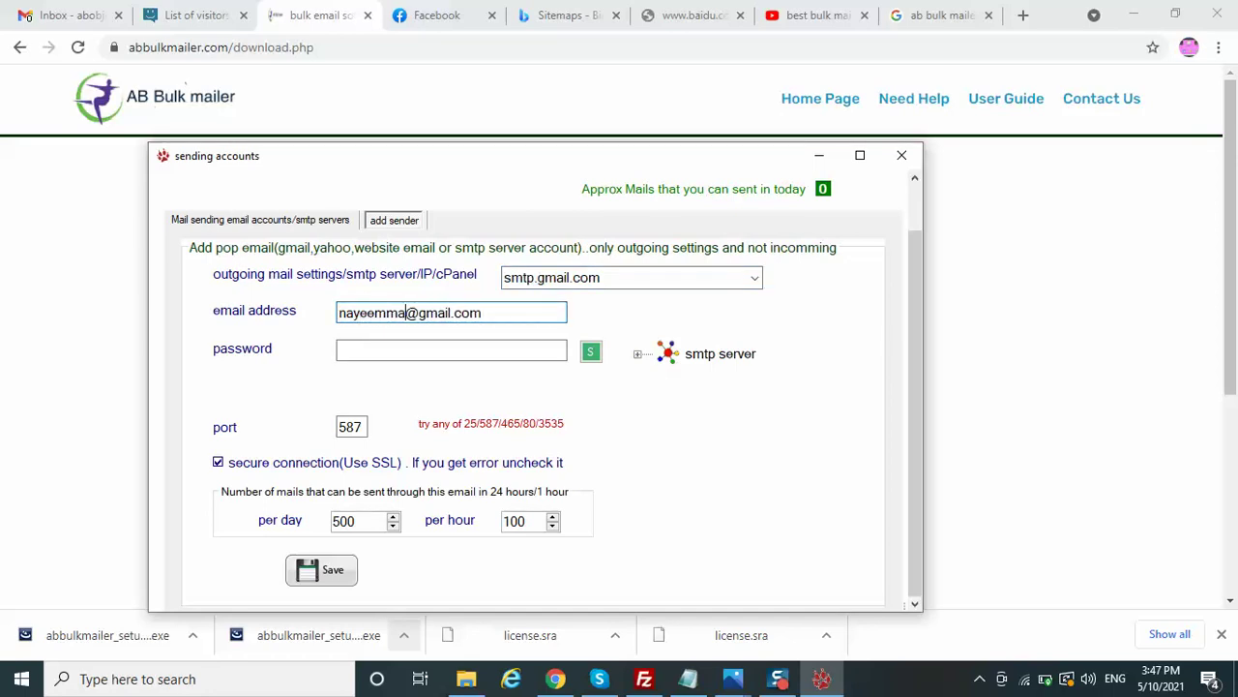
{"action": "left_click", "coordinate": [358, 355]}
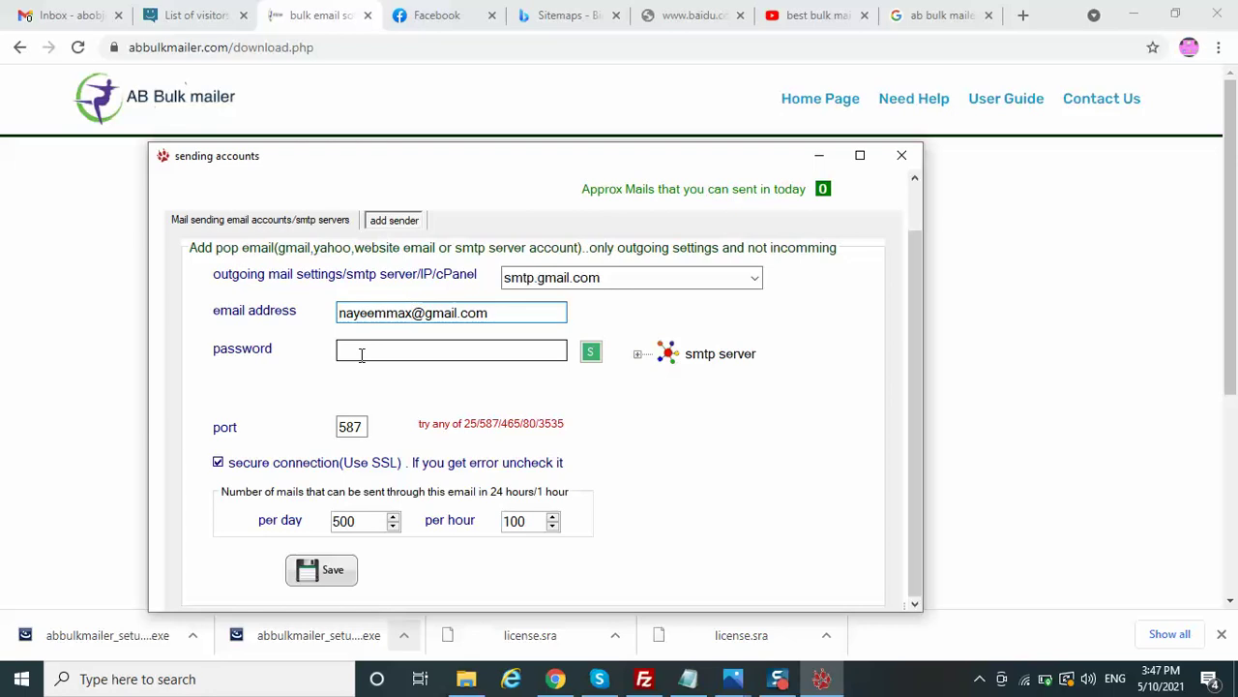
{"action": "type", "text": "••••"}
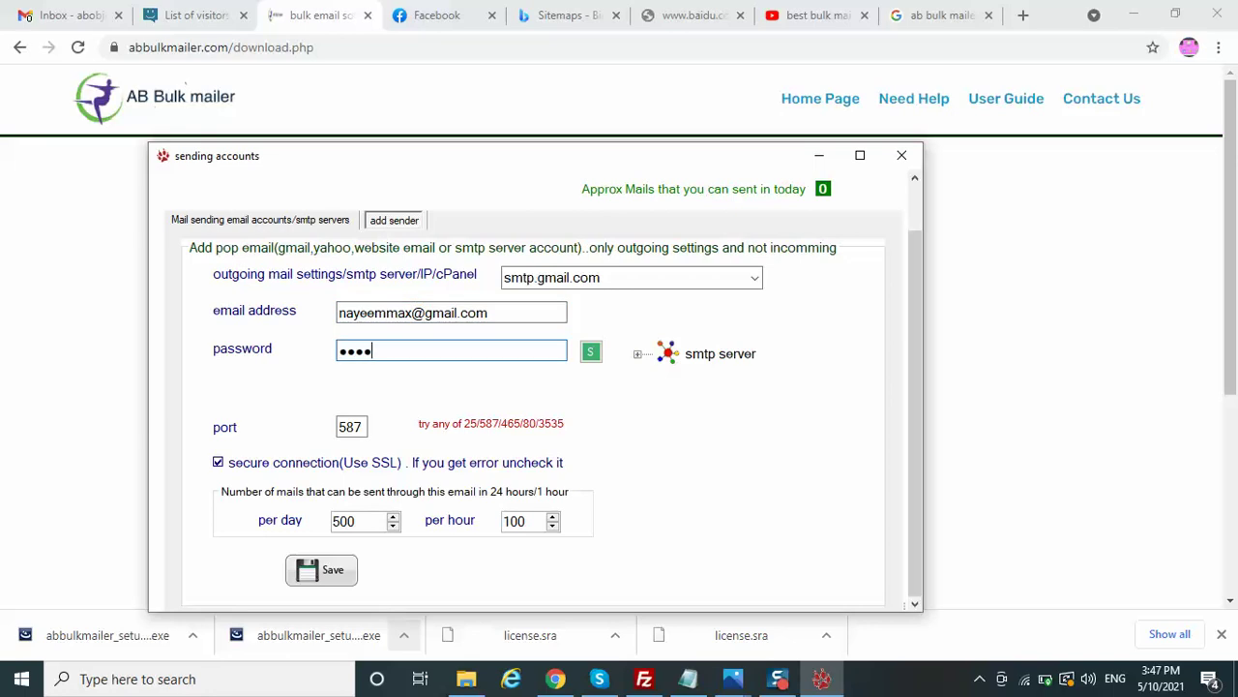
{"action": "type", "text": "••••"}
{"action": "left_click", "coordinate": [327, 569]}
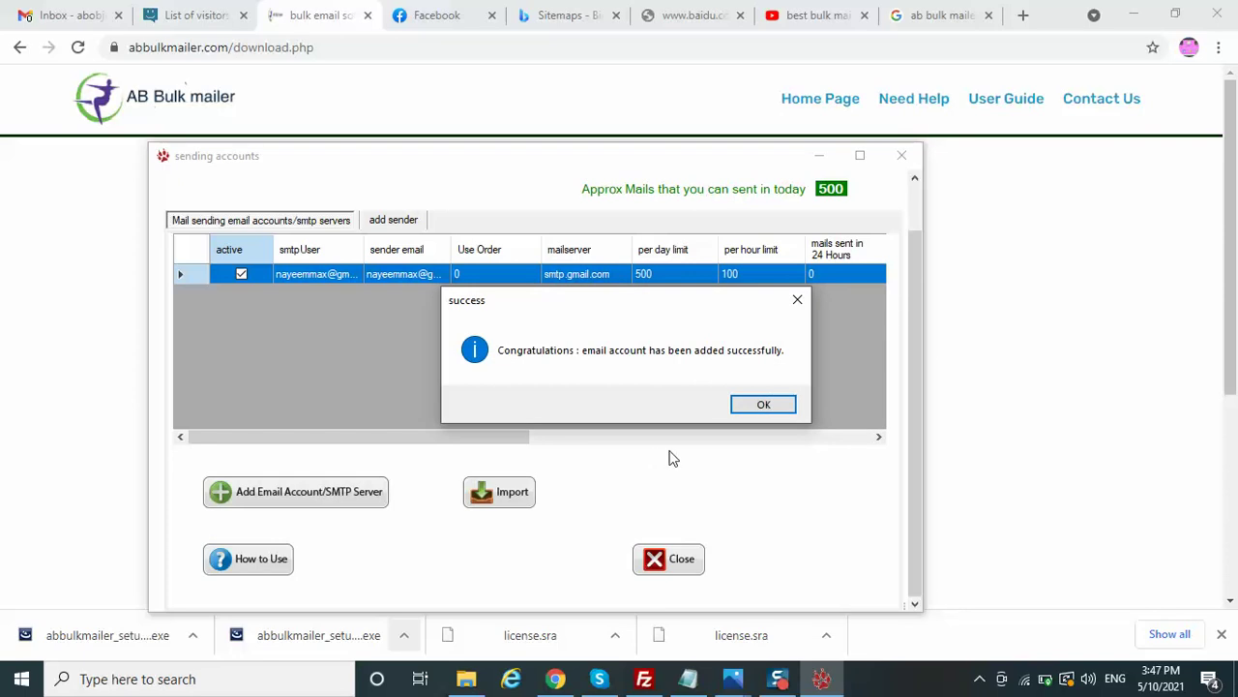
{"action": "left_click", "coordinate": [764, 404]}
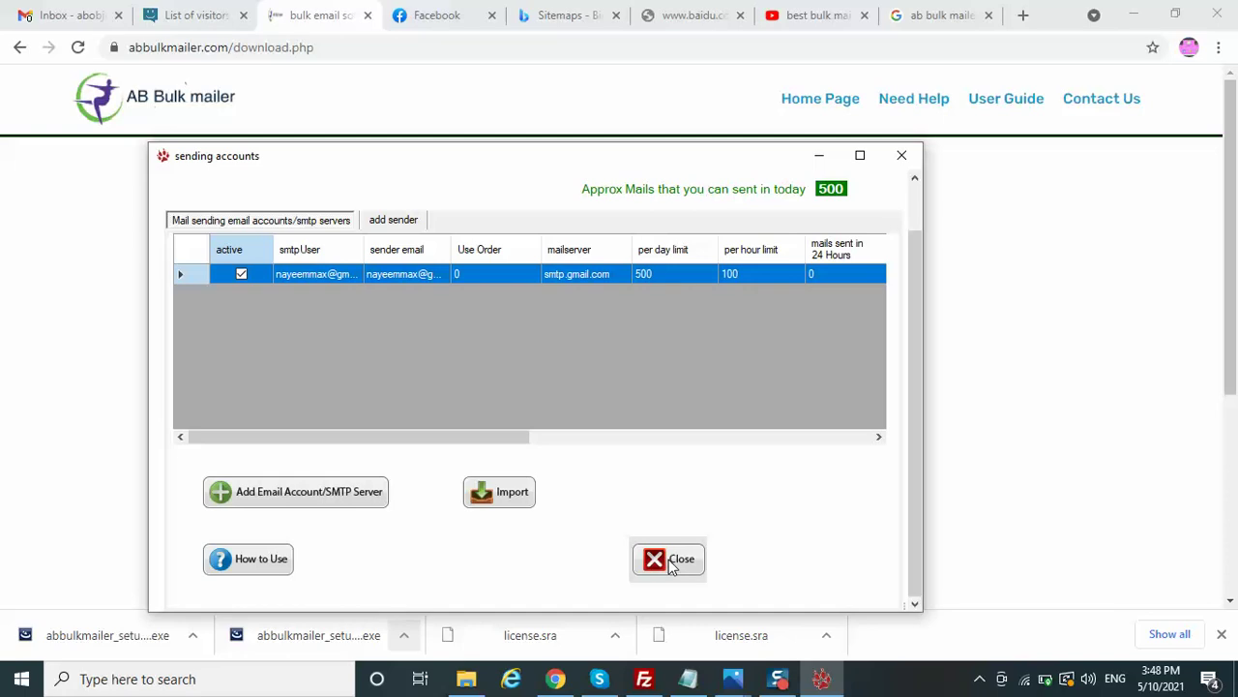
Try a new account with outgoing server mail.abci.com, then close the sending accounts without saving.
{"action": "left_click", "coordinate": [289, 496]}
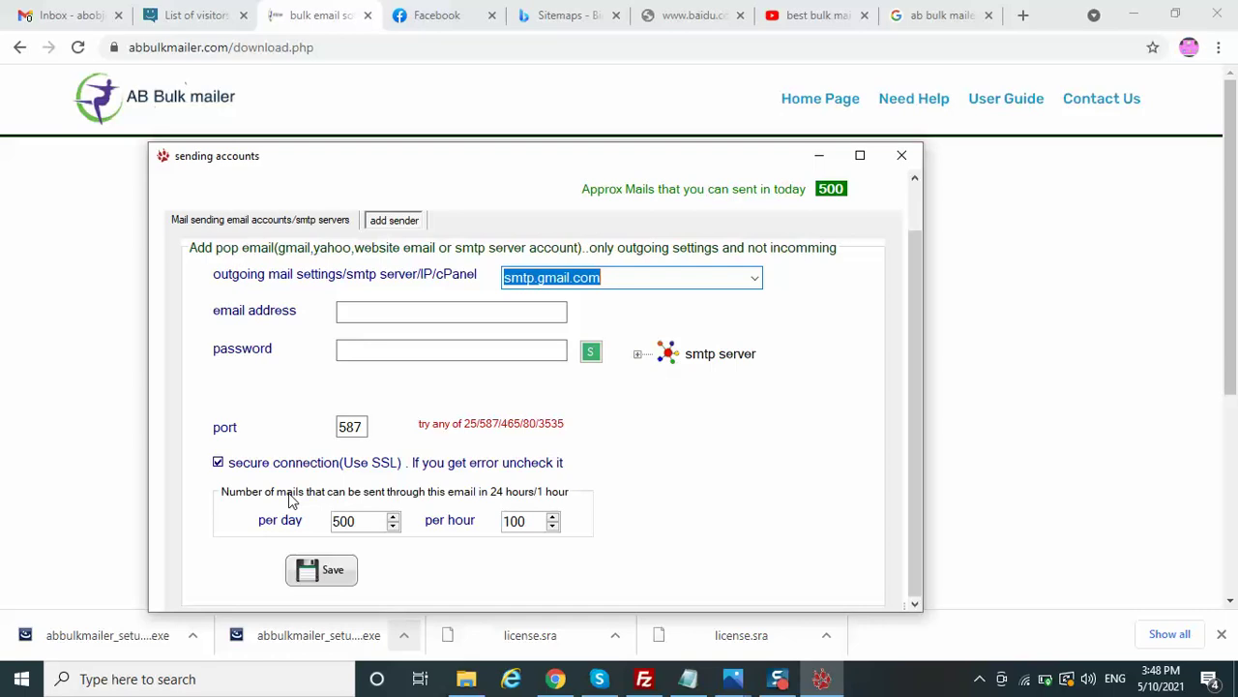
{"action": "left_click", "coordinate": [638, 356]}
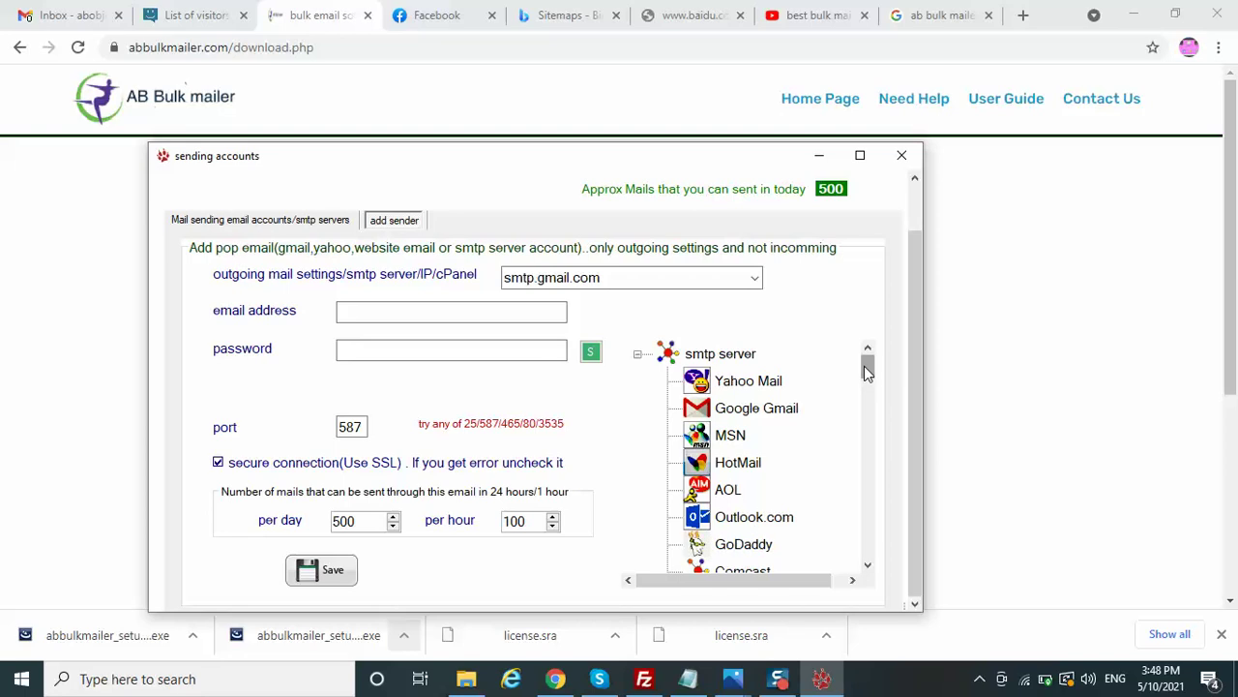
{"action": "mouse_move", "coordinate": [864, 366]}
{"action": "left_mouse_down"}
{"action": "mouse_move", "coordinate": [865, 378]}
{"action": "mouse_move", "coordinate": [868, 359]}
{"action": "left_mouse_up"}
{"action": "left_click", "coordinate": [628, 281]}
{"action": "key", "text": "BackSpace"}
{"action": "type", "text": "mail.ab"}
{"action": "type", "text": "ci"}
{"action": "type", "text": ".com"}
{"action": "left_click", "coordinate": [425, 317]}
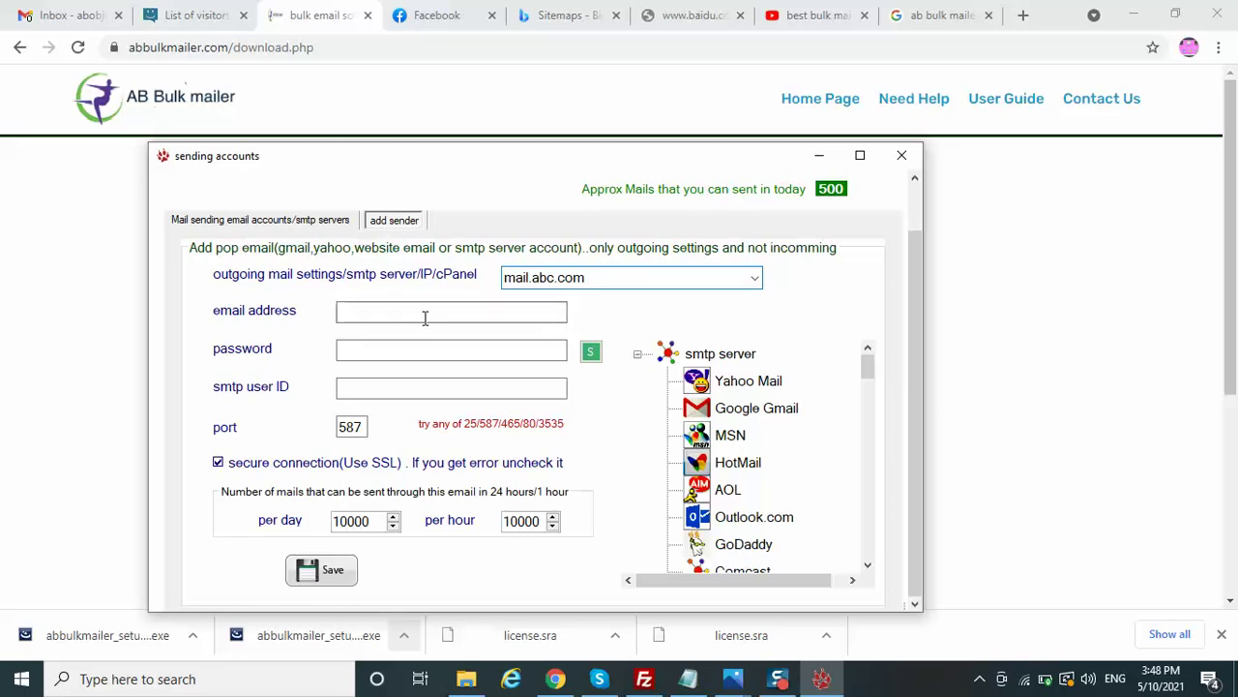
{"action": "left_click", "coordinate": [397, 350]}
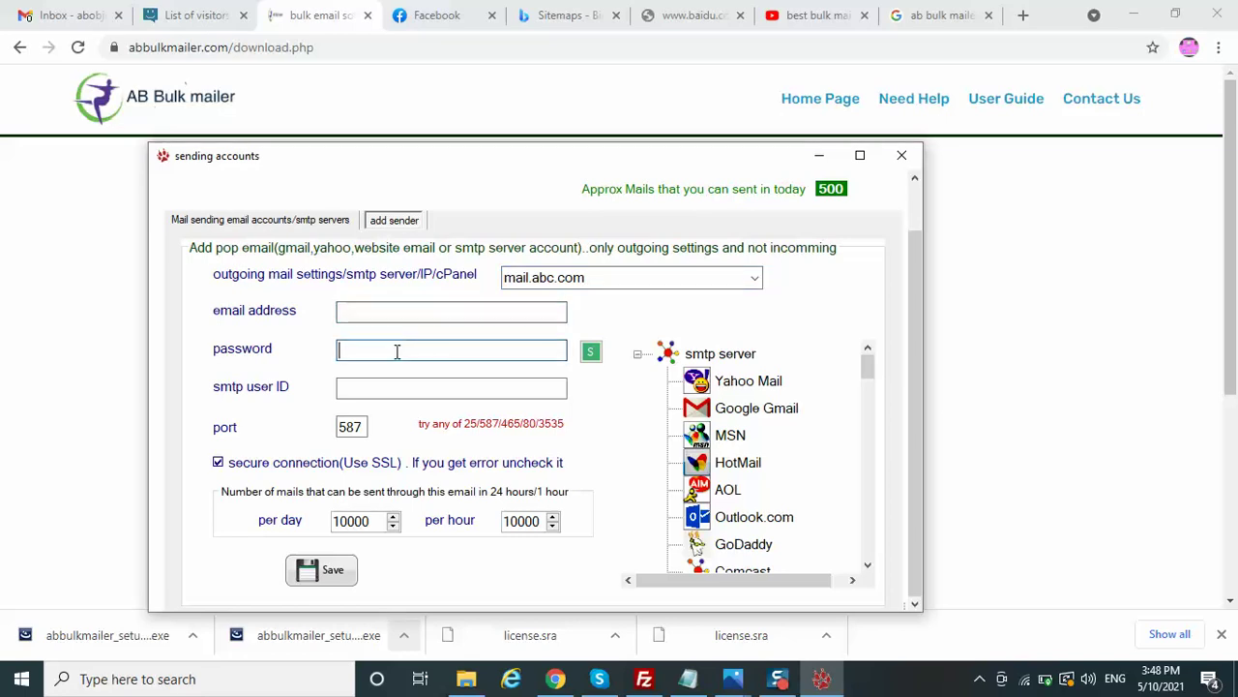
{"action": "left_click", "coordinate": [386, 394]}
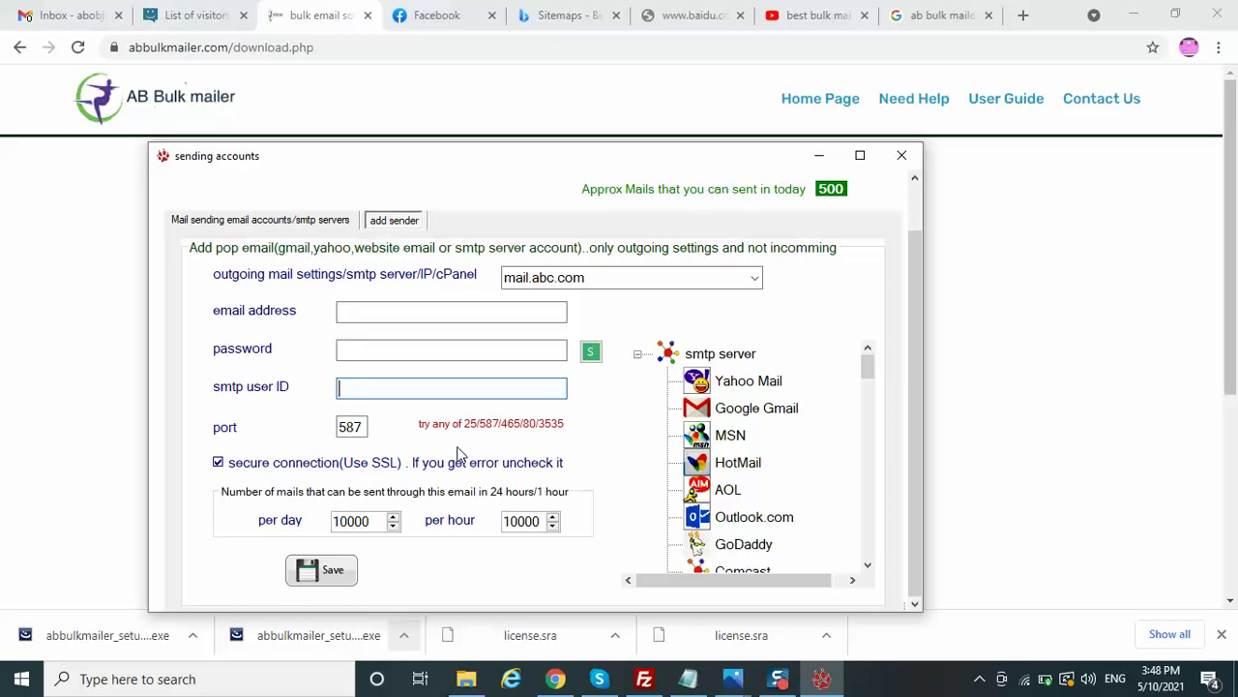
{"action": "left_click", "coordinate": [902, 156]}
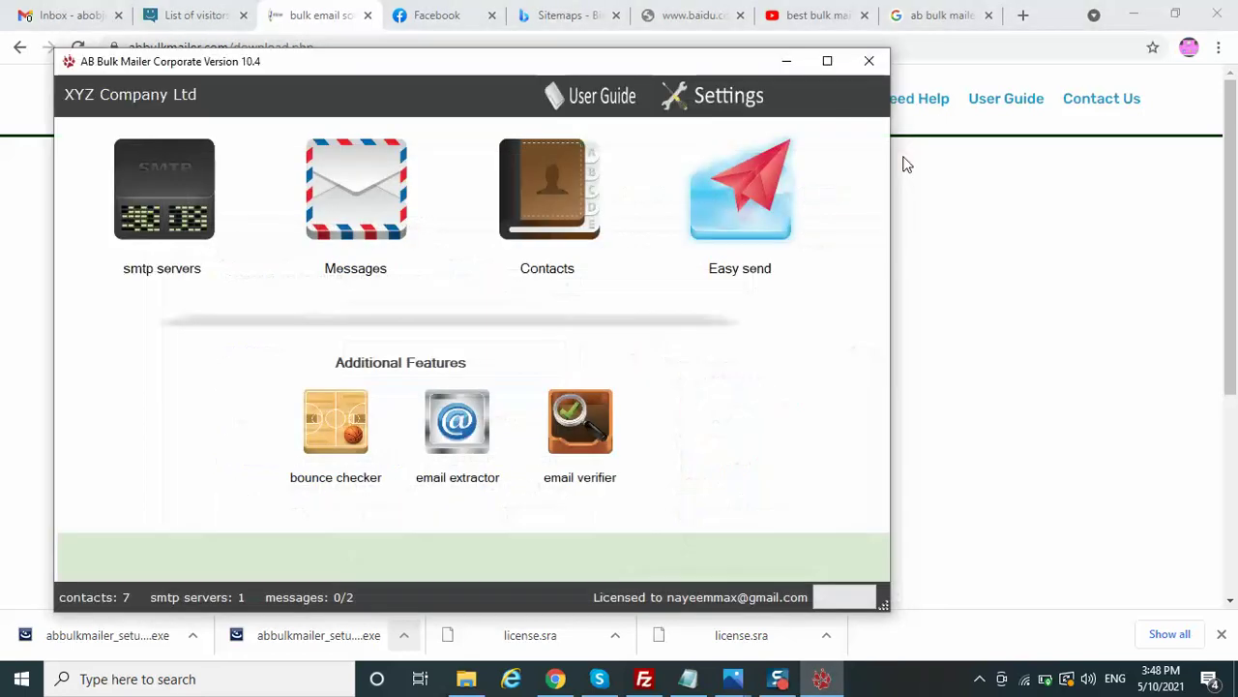
Preview the message templates such as blacky, then apply the abbulkmailer template to the message.
{"action": "left_click", "coordinate": [350, 276]}
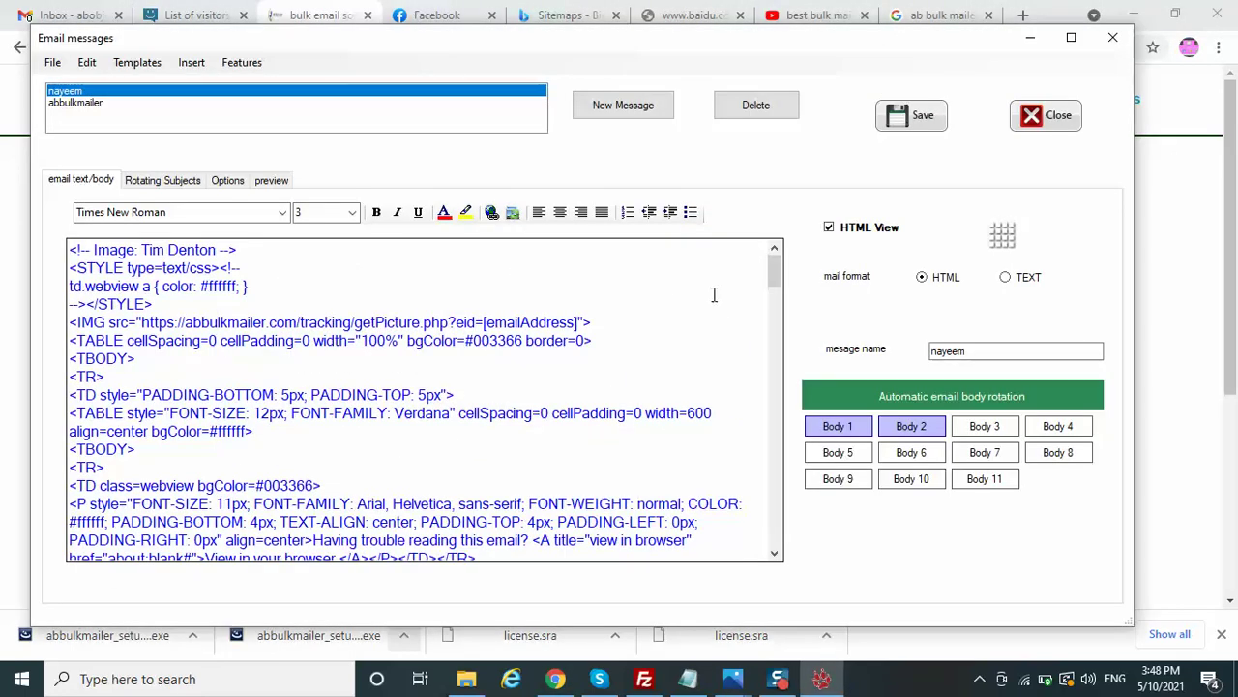
{"action": "left_click", "coordinate": [141, 62]}
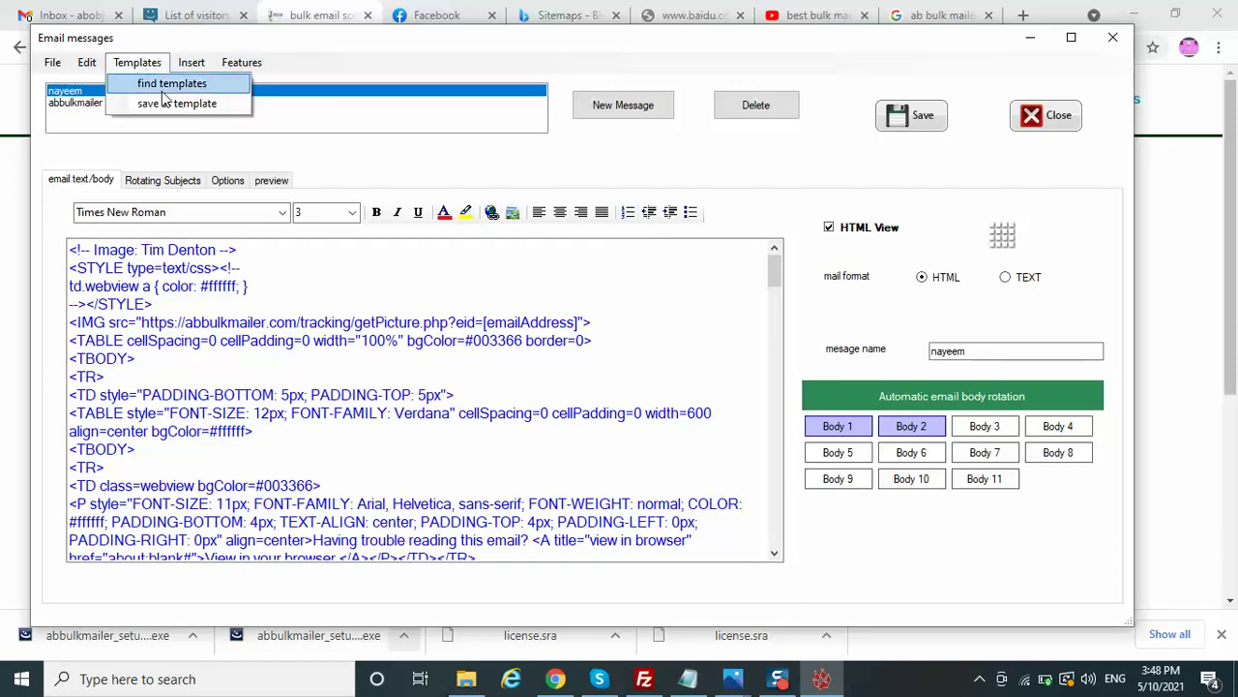
{"action": "left_click", "coordinate": [161, 86]}
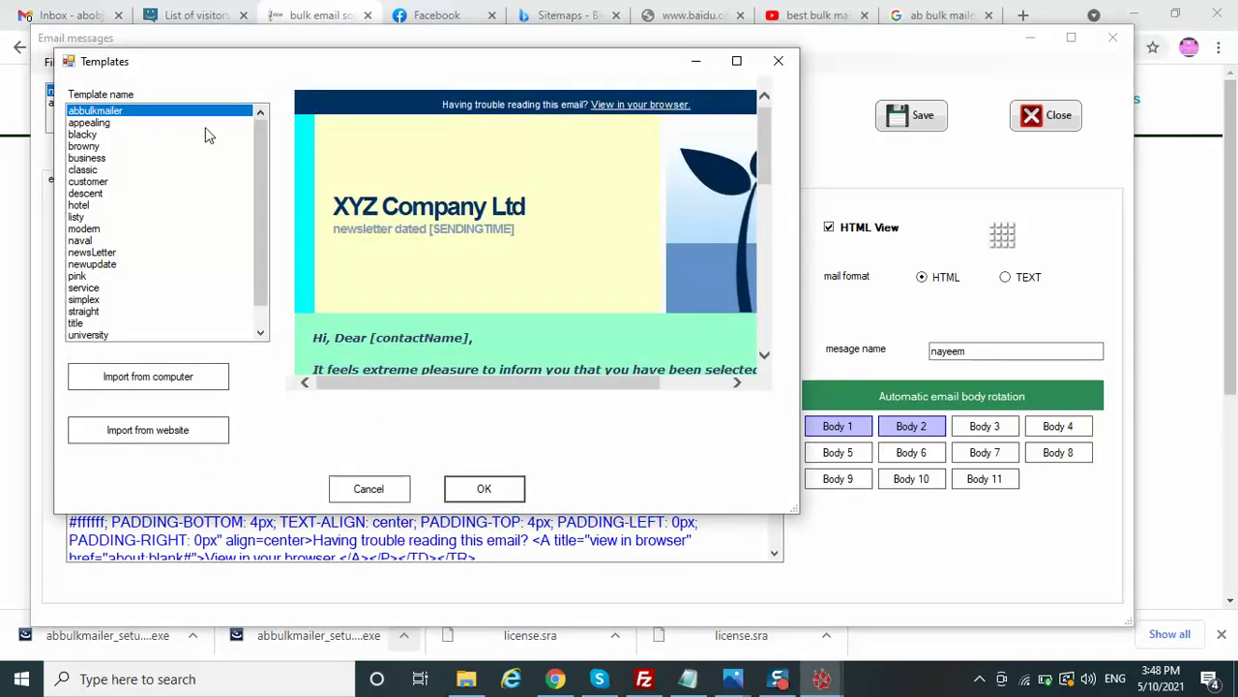
{"action": "left_click", "coordinate": [205, 134]}
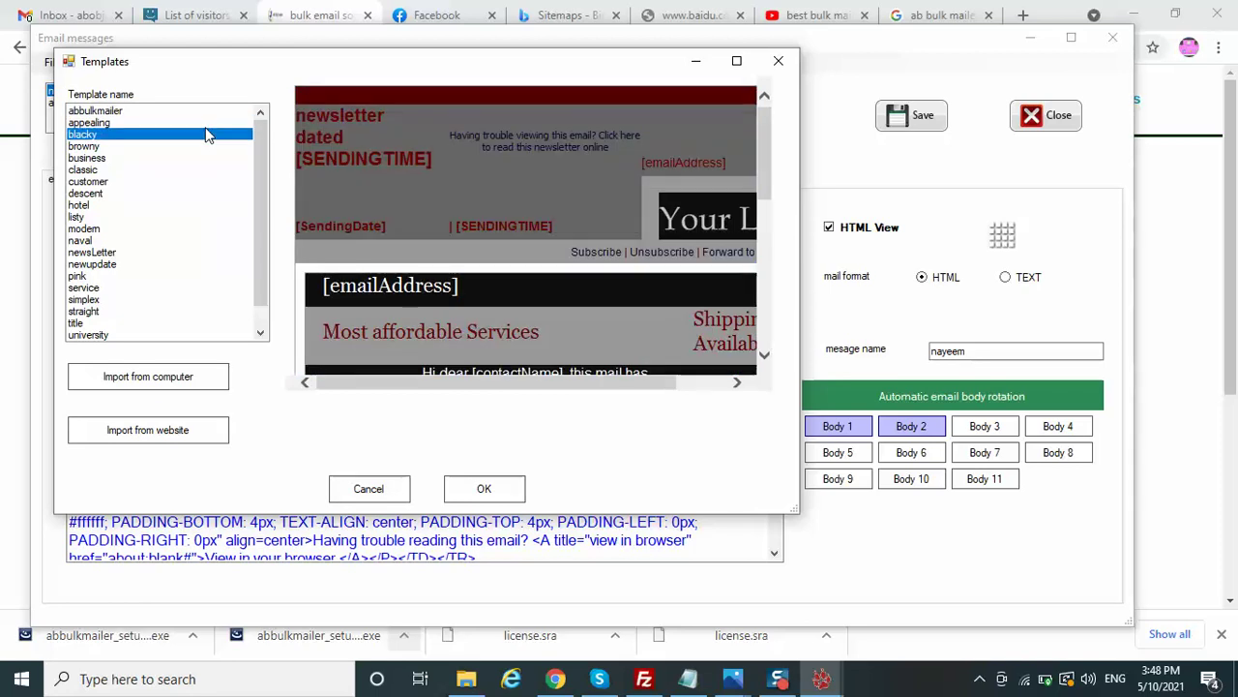
{"action": "key", "text": "Down"}
{"action": "key", "text": "Down"}
{"action": "key", "text": "Down"}
{"action": "key", "text": "Down"}
{"action": "key", "text": "Down"}
{"action": "key", "text": "Down"}
{"action": "key", "text": "Down"}
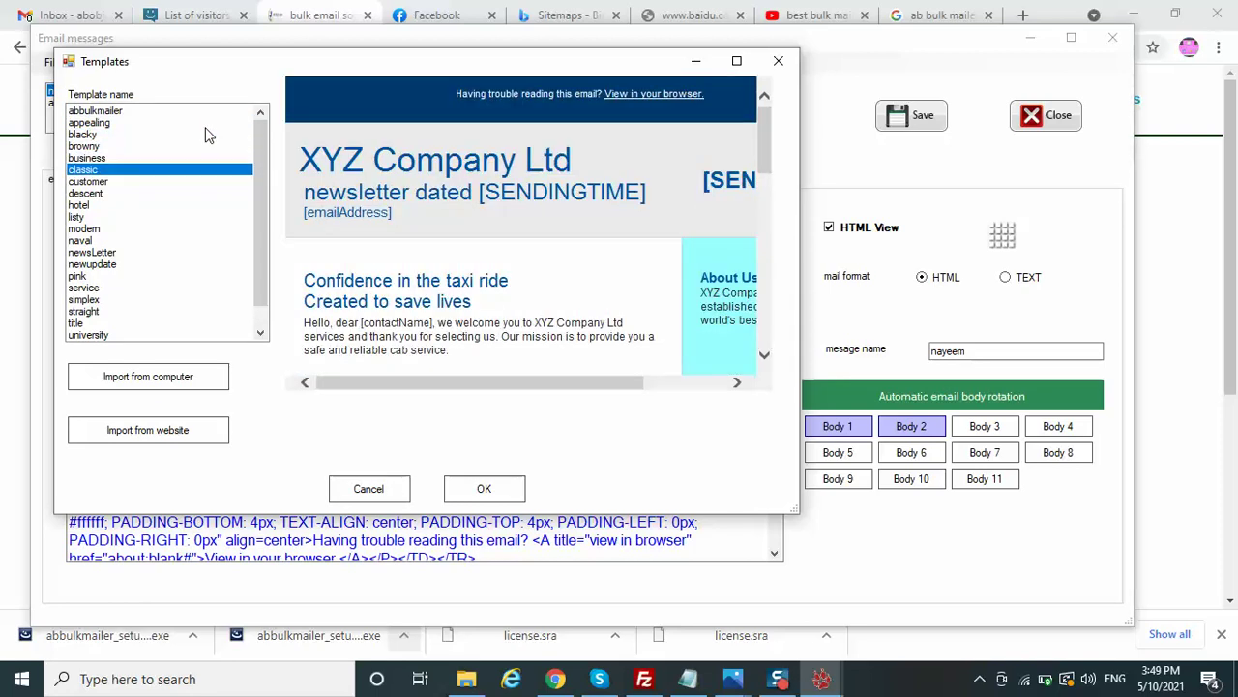
{"action": "key", "text": "Down"}
{"action": "key", "text": "Down"}
{"action": "key", "text": "Down"}
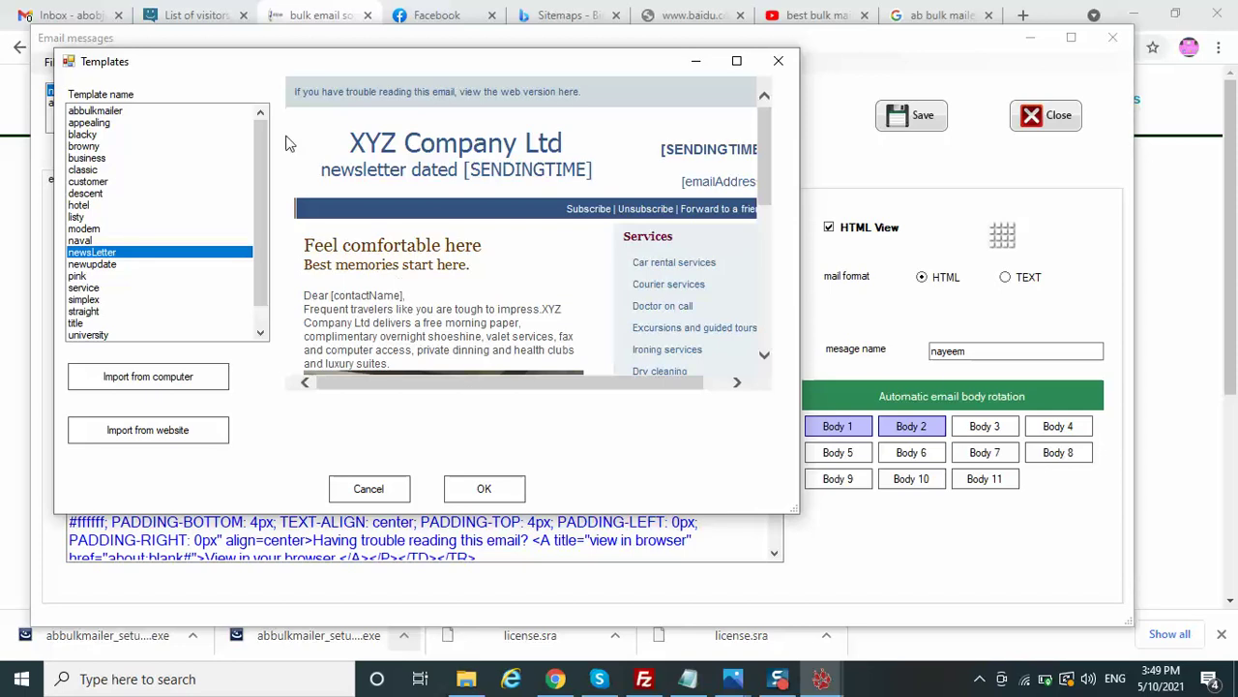
{"action": "left_click", "coordinate": [115, 114]}
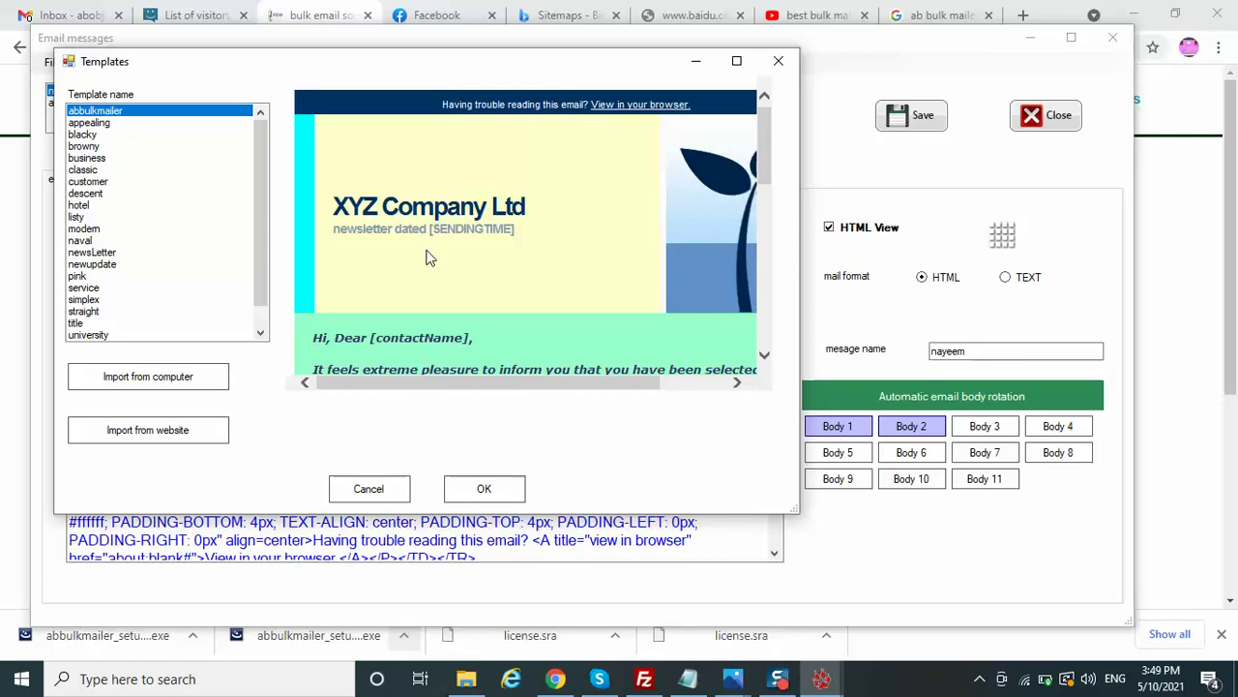
{"action": "left_click", "coordinate": [497, 490]}
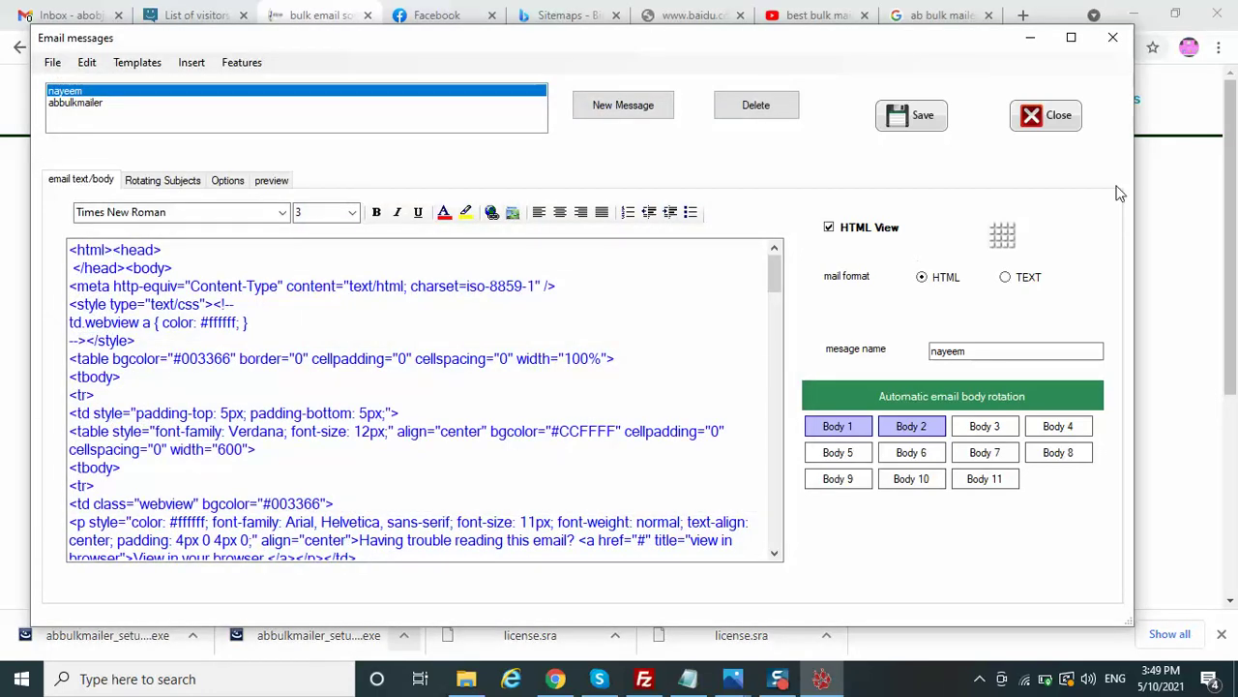
Transfer the template into the visual editor and add blank lines after 'Hi, Dear [contactName],'.
{"action": "left_click", "coordinate": [1006, 235]}
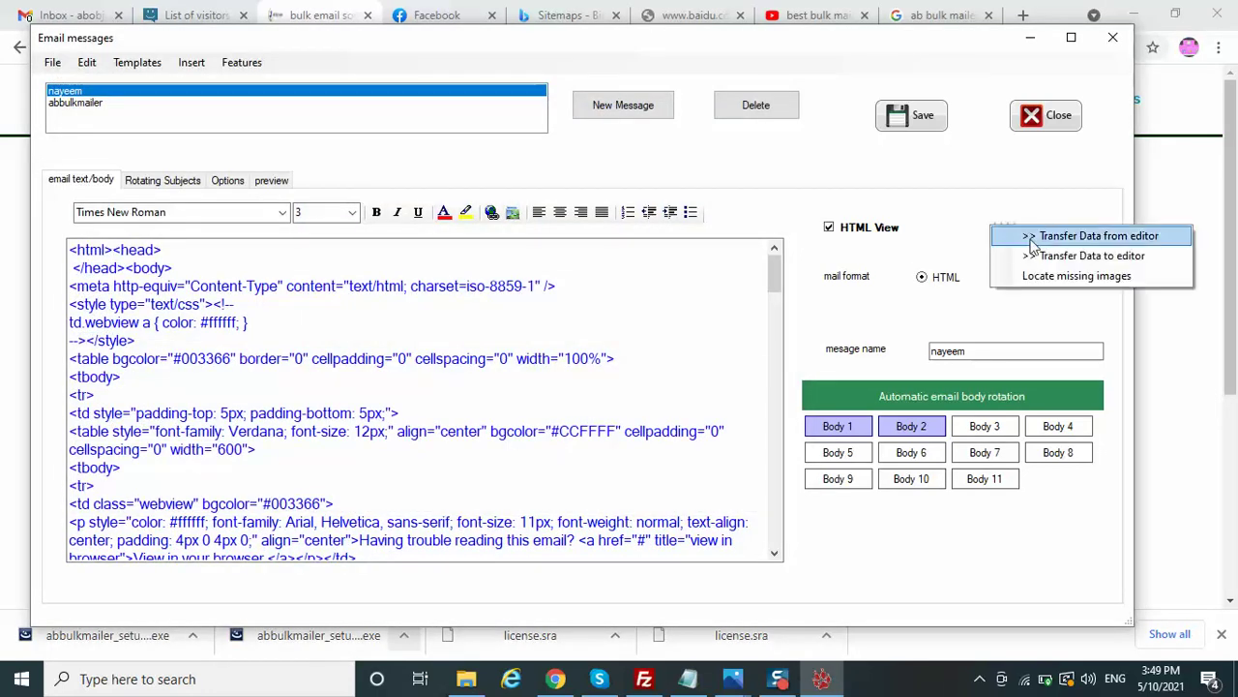
{"action": "left_click", "coordinate": [1078, 258]}
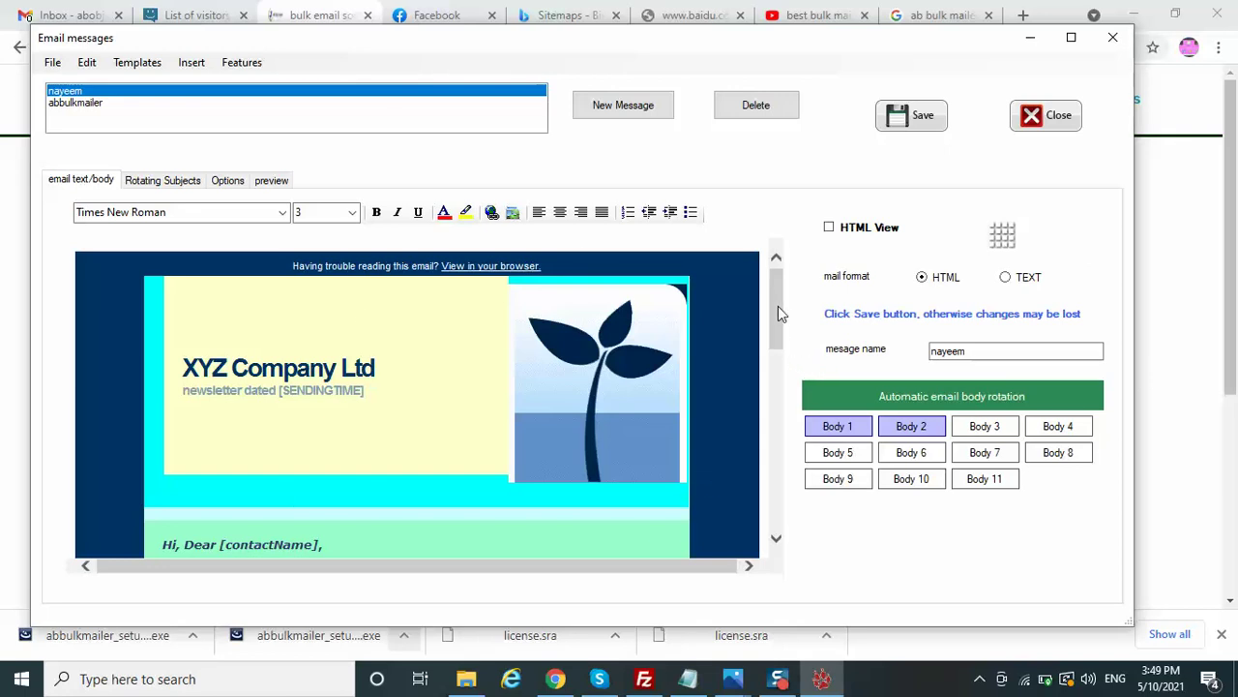
{"action": "left_click_drag", "start_coordinate": [778, 306], "coordinate": [774, 349]}
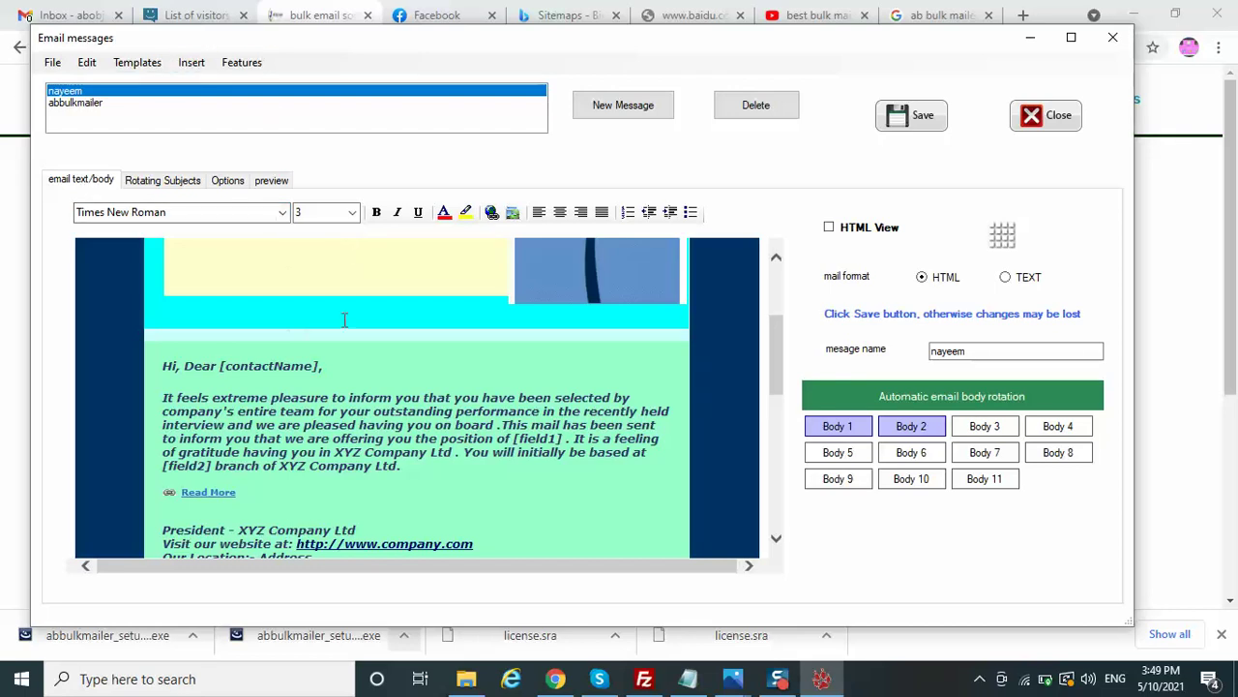
{"action": "left_click", "coordinate": [342, 364]}
{"action": "key", "text": "Return"}
{"action": "key", "text": "Return"}
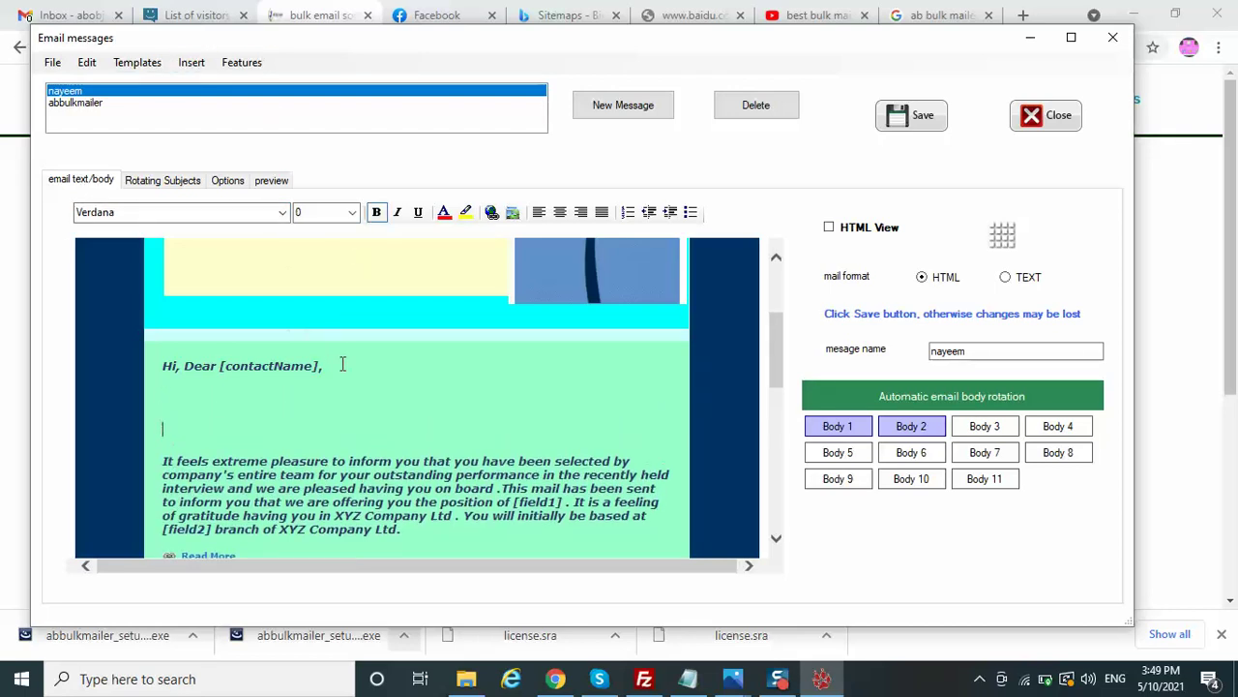
Insert a [contactName] tag, type 'Dear' before it, and add blank lines after that line.
{"action": "left_click", "coordinate": [188, 63]}
{"action": "left_click", "coordinate": [240, 92]}
{"action": "left_click", "coordinate": [190, 62]}
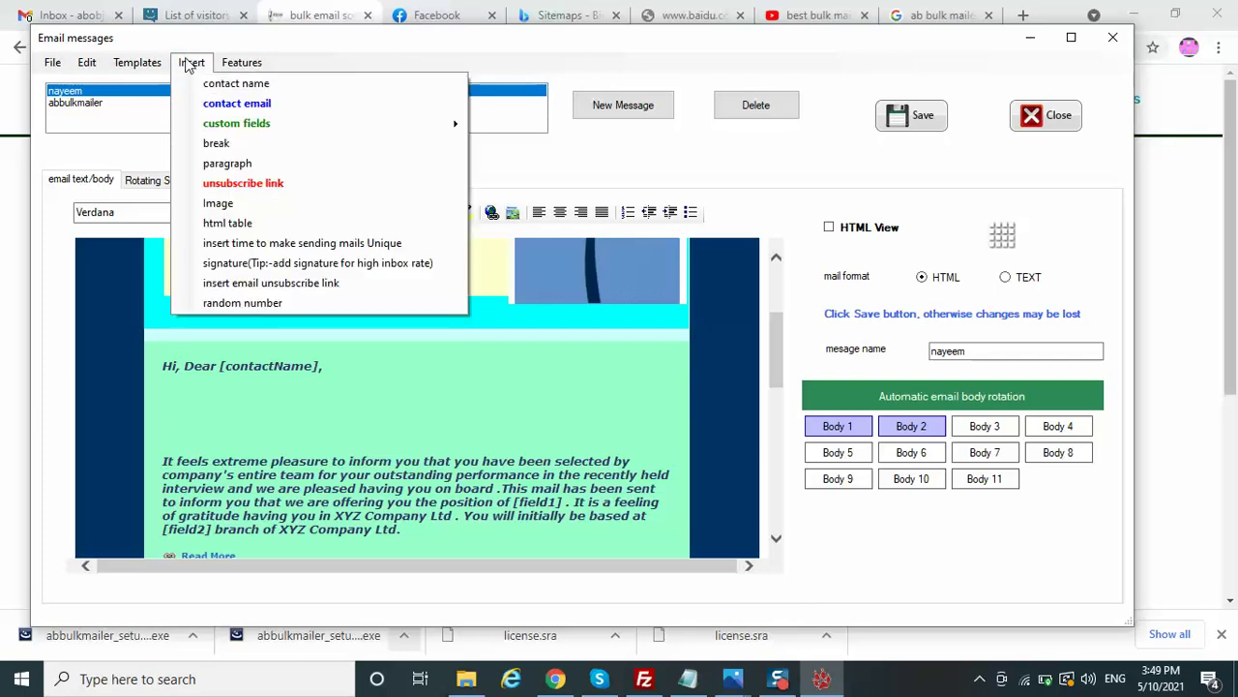
{"action": "left_click", "coordinate": [203, 85]}
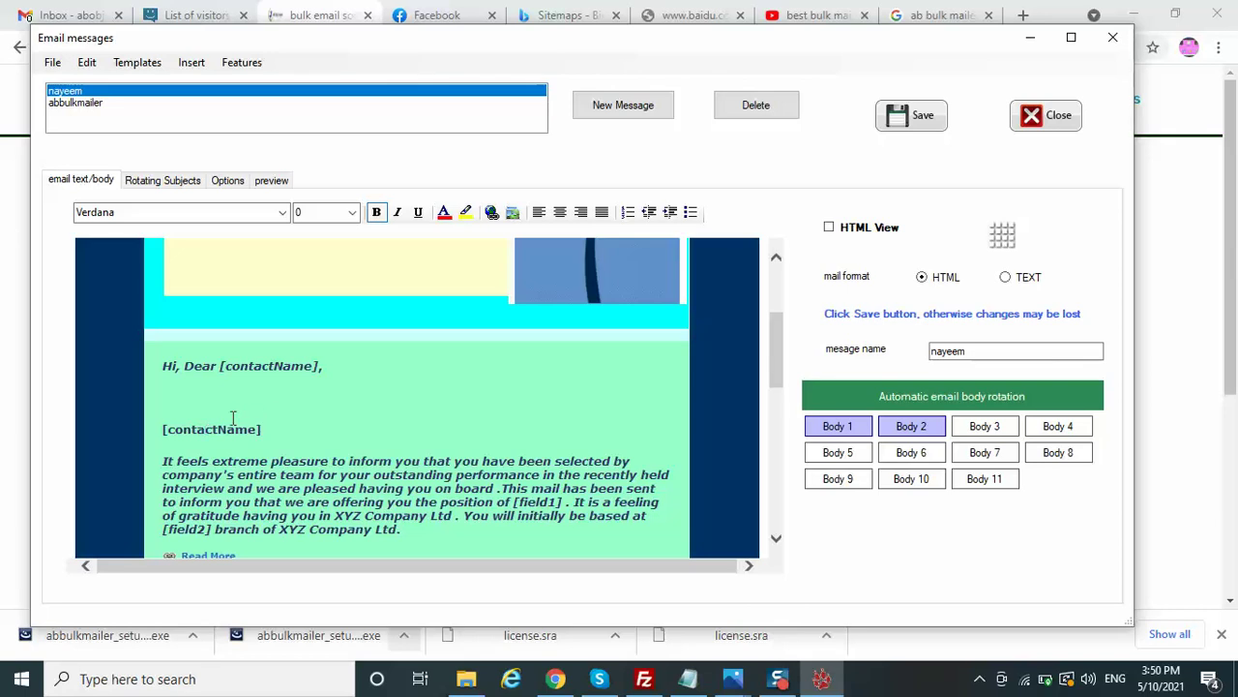
{"action": "left_click", "coordinate": [162, 431]}
{"action": "type", "text": "Dear"}
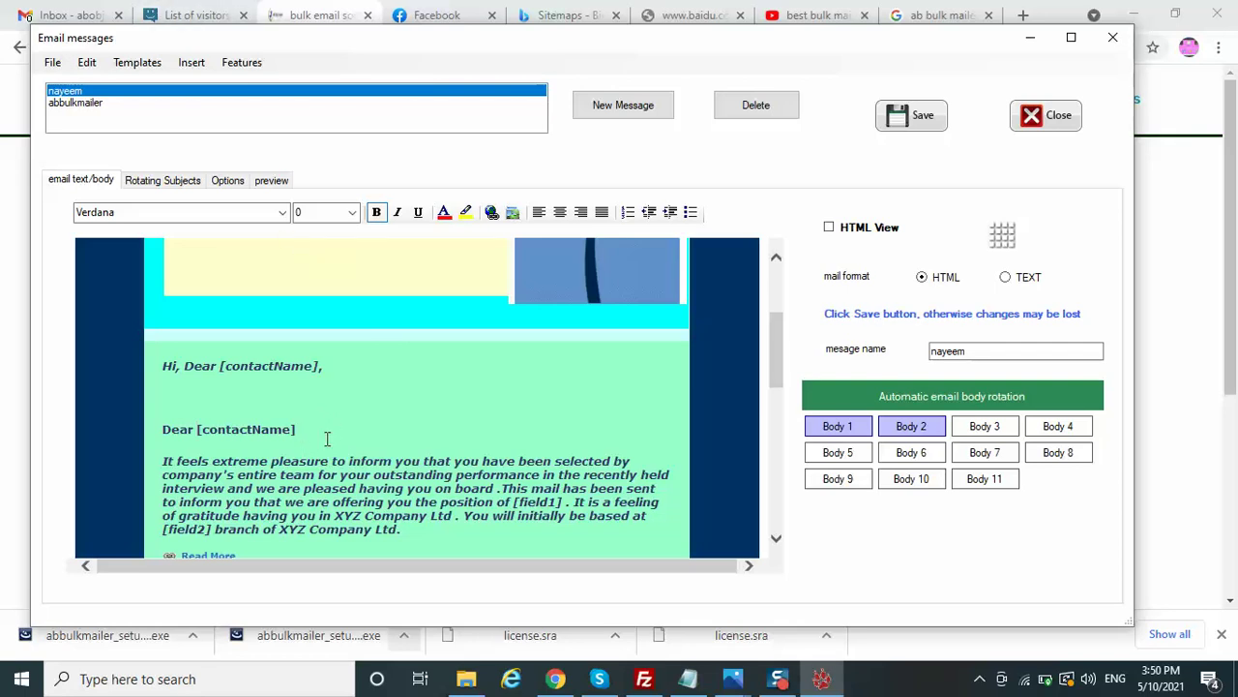
{"action": "key", "text": "Return"}
{"action": "key", "text": "Return"}
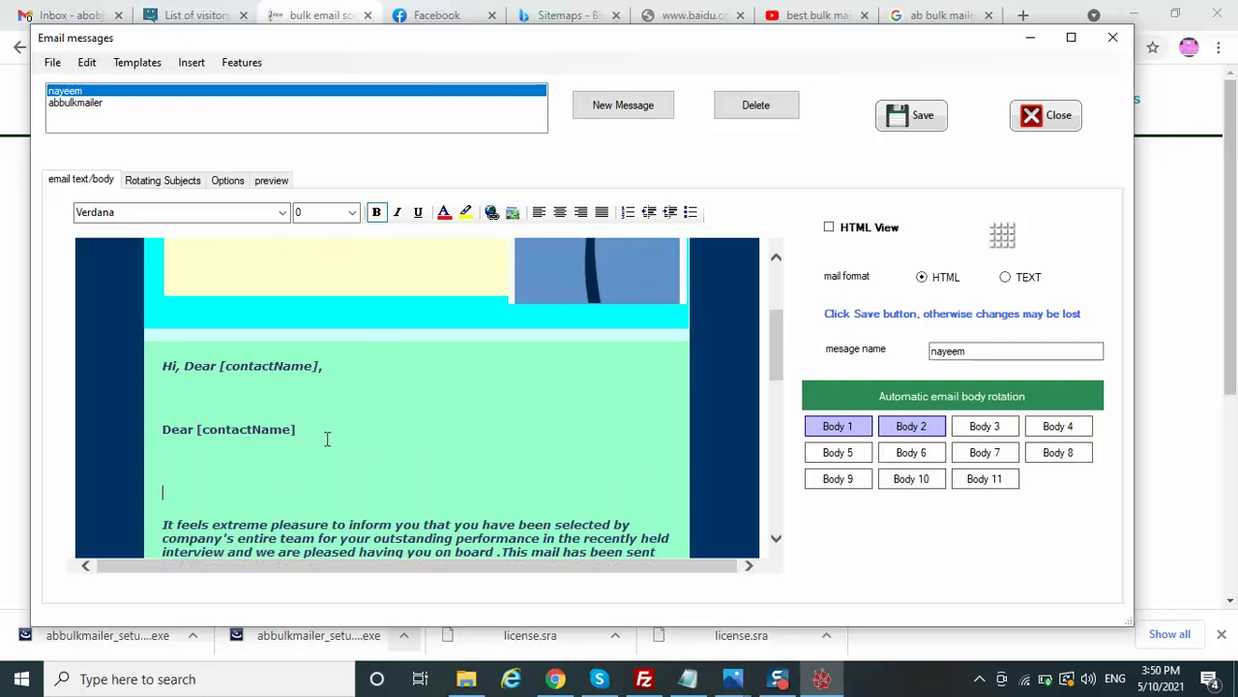
Insert a [randomnumber] tag from the Insert menu below the Dear [contactName] line.
{"action": "left_click", "coordinate": [196, 72]}
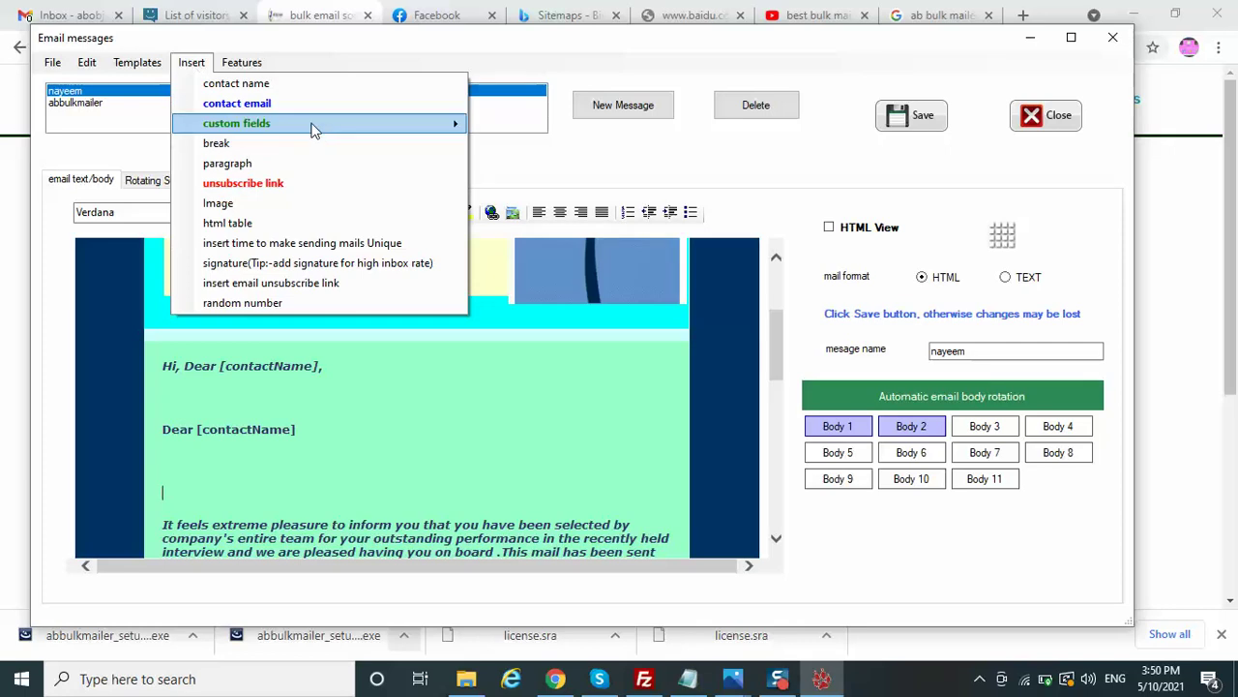
{"action": "mouse_move", "coordinate": [309, 131]}
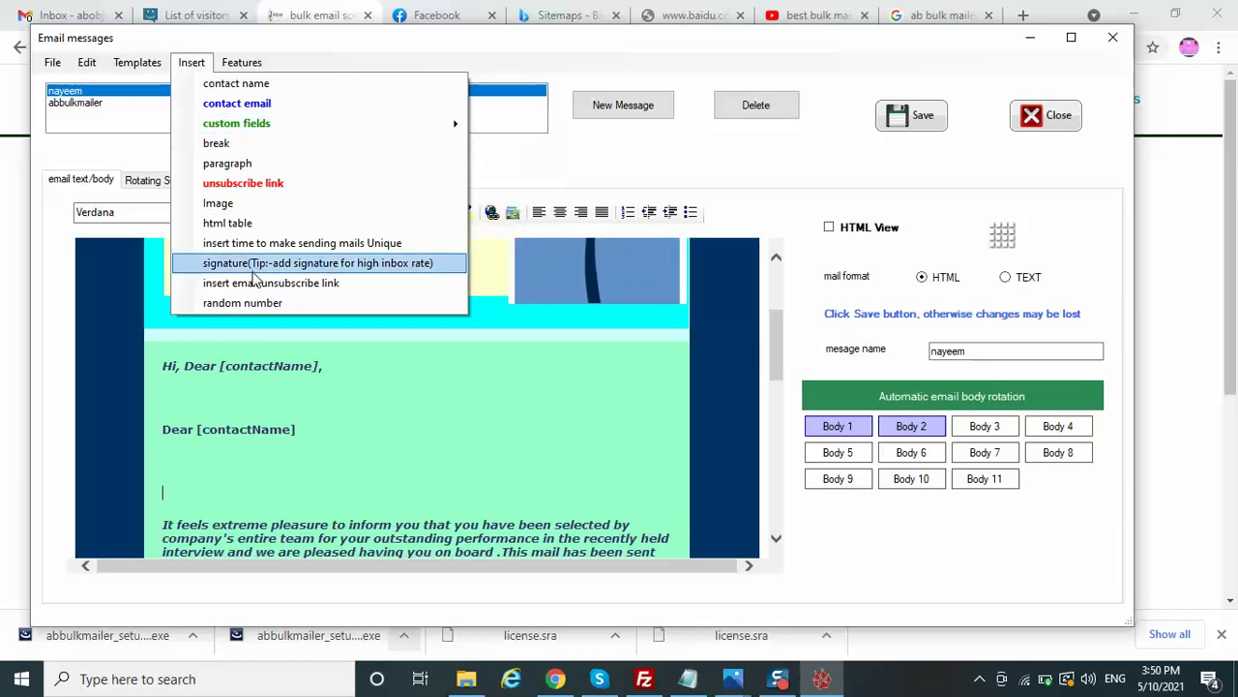
{"action": "left_click", "coordinate": [245, 303]}
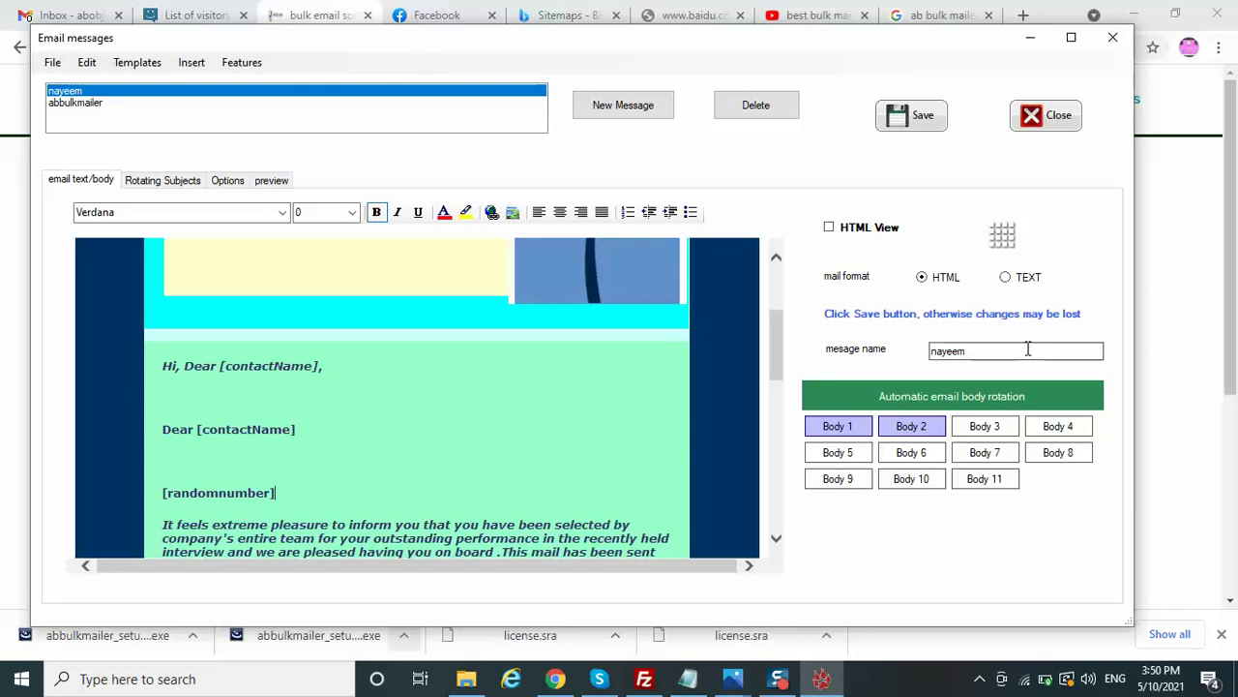
{"action": "left_click", "coordinate": [912, 427]}
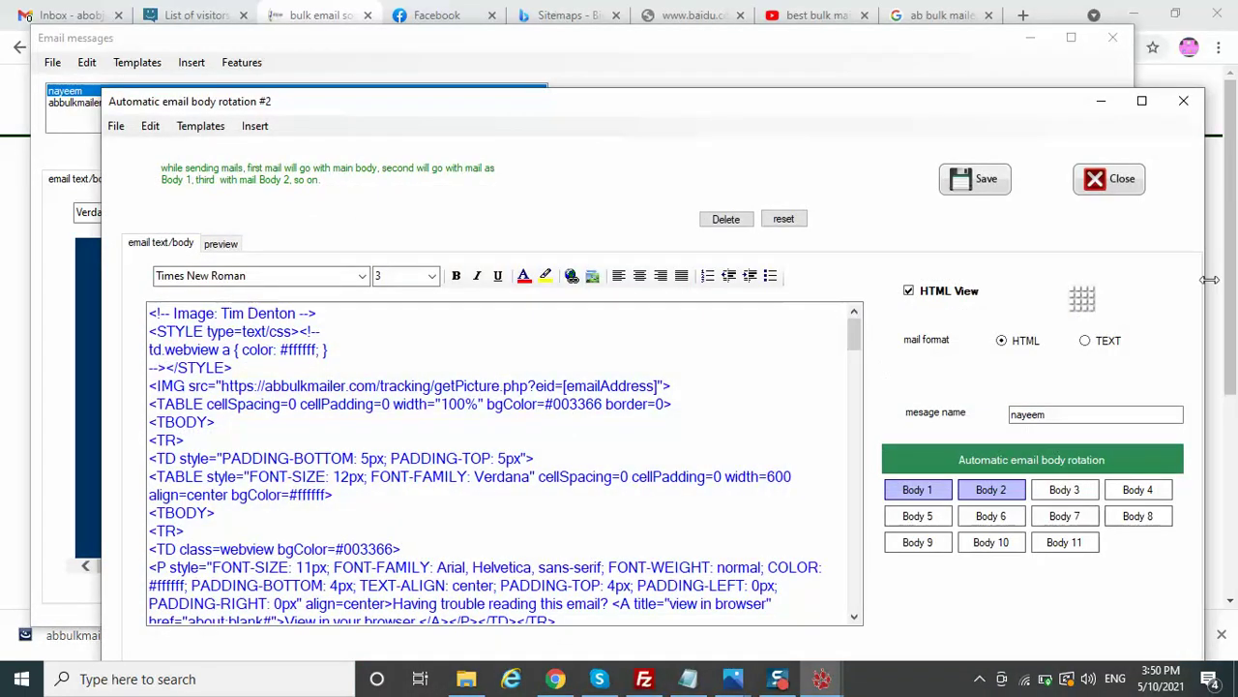
Open and dismiss the data-transfer menu of rotating body #2, which shows the template's HTML source.
{"action": "left_click", "coordinate": [1076, 308]}
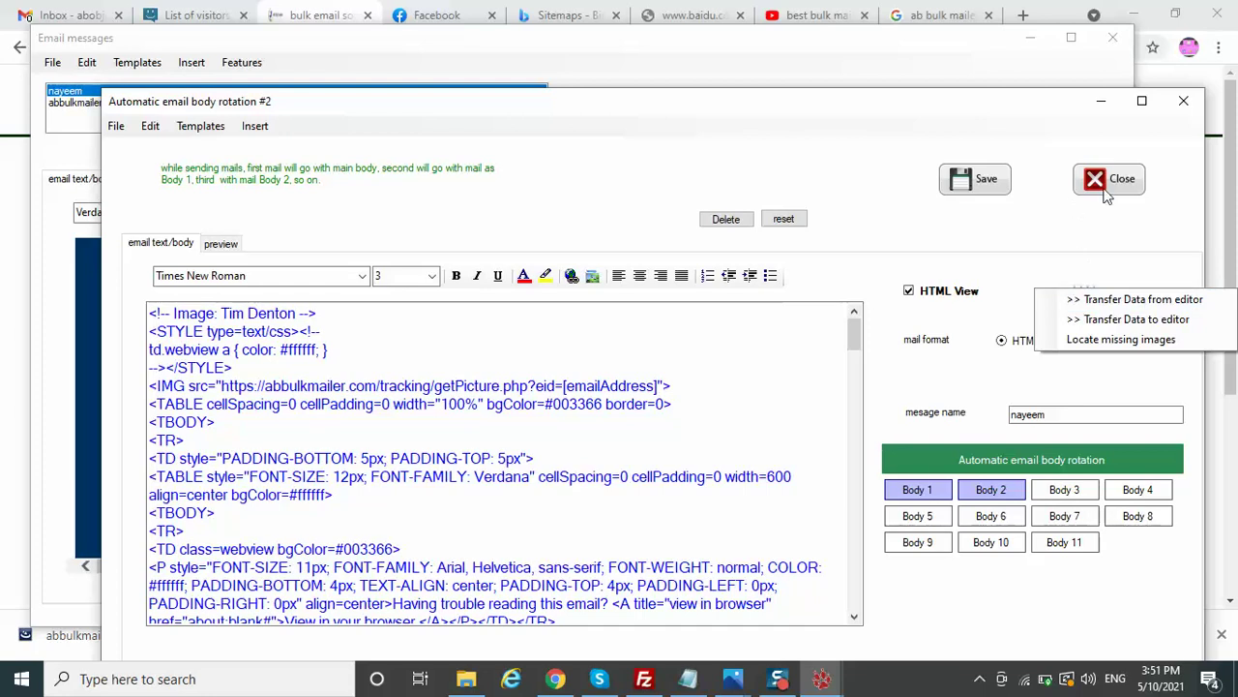
{"action": "left_click", "coordinate": [1064, 491]}
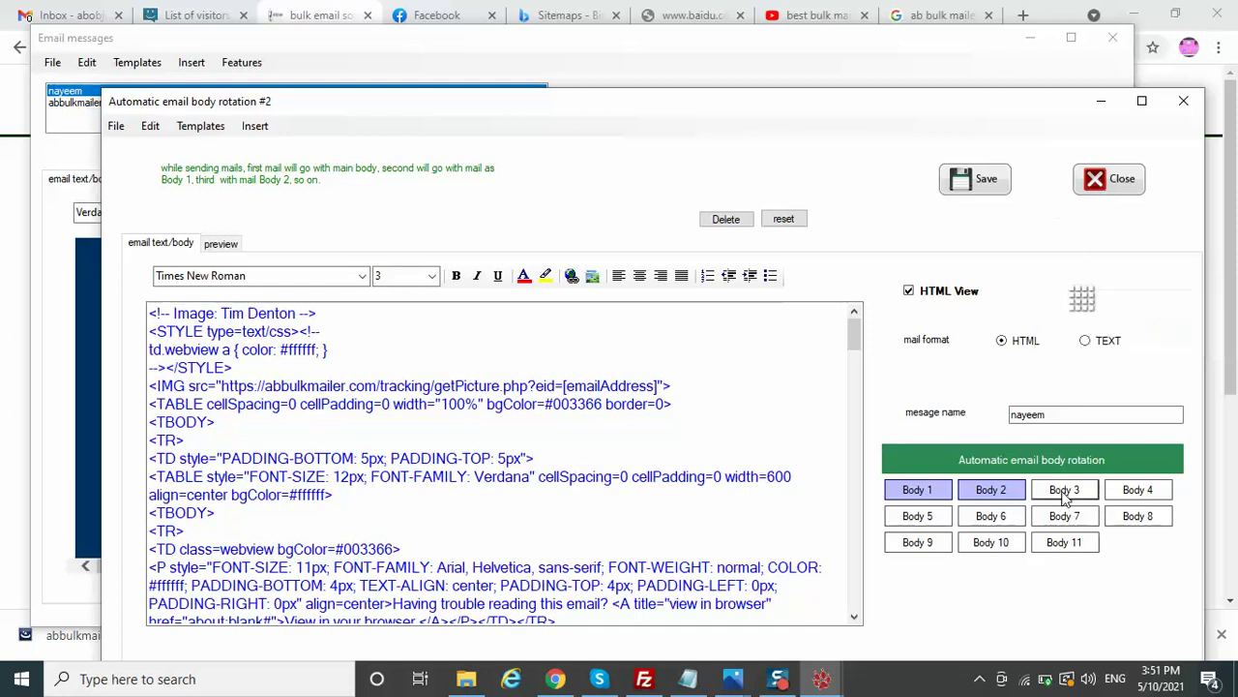
Load the newsletter template as a rendered design into rotating body 3, then save and close it.
{"action": "left_click", "coordinate": [1105, 300]}
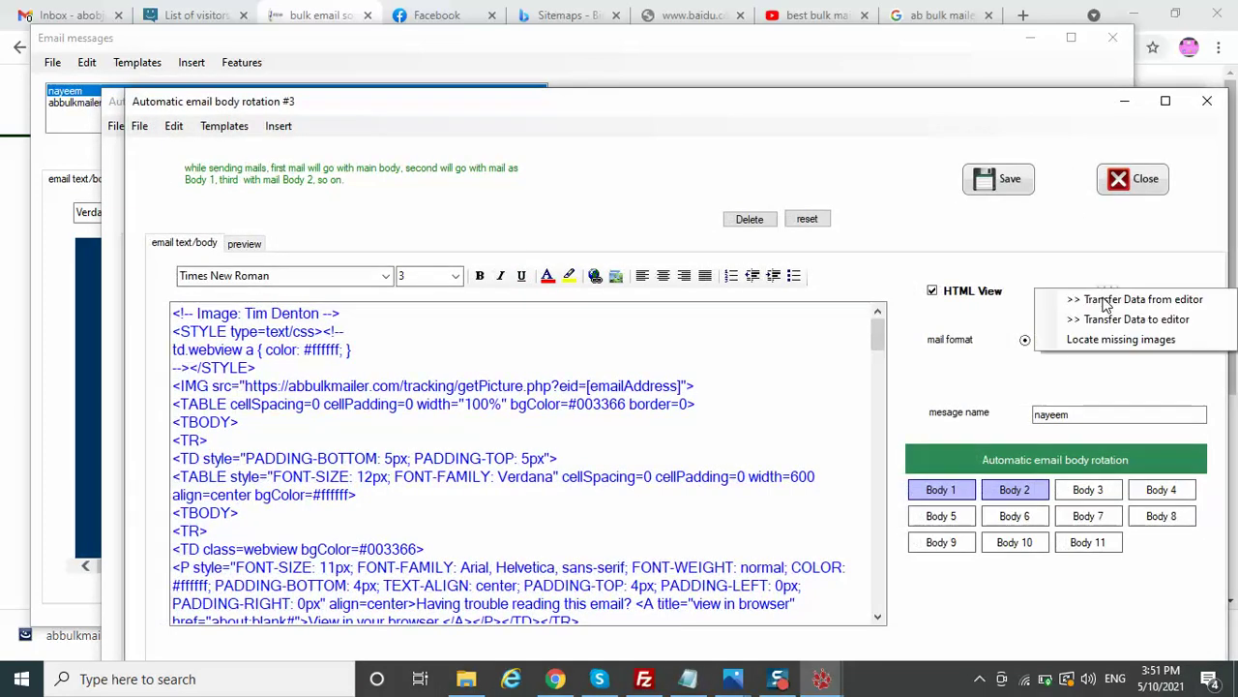
{"action": "left_click", "coordinate": [1090, 320]}
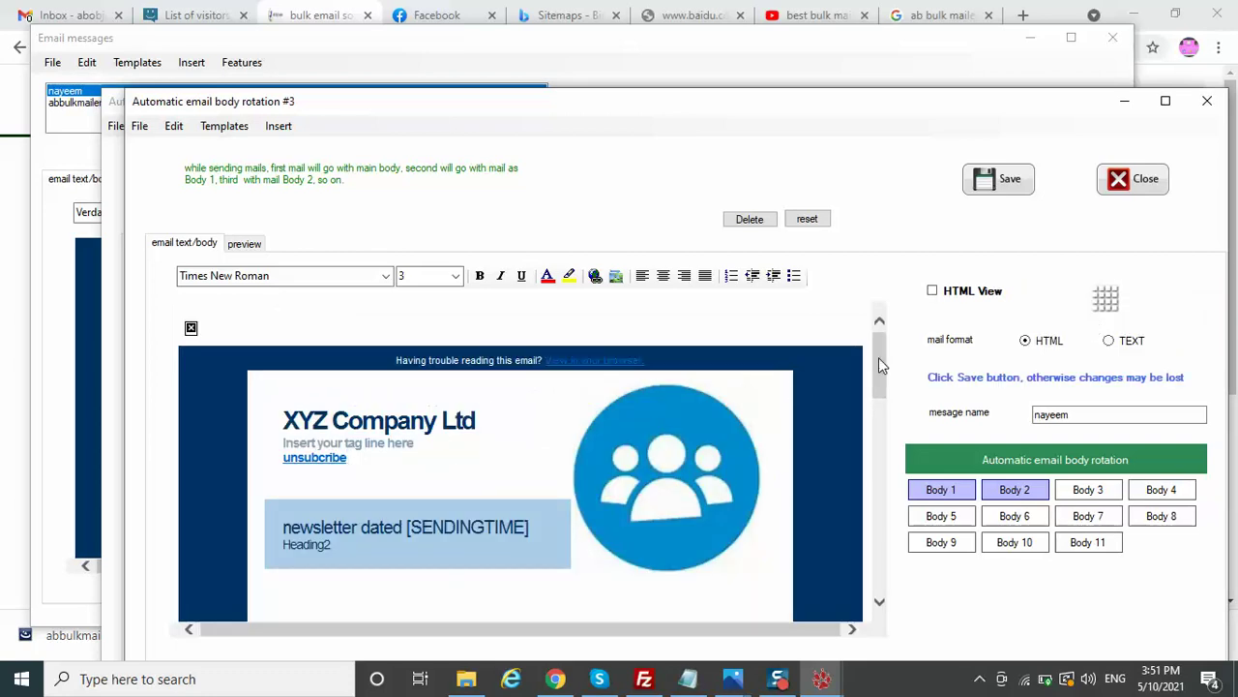
{"action": "left_click_drag", "start_coordinate": [879, 357], "coordinate": [865, 456]}
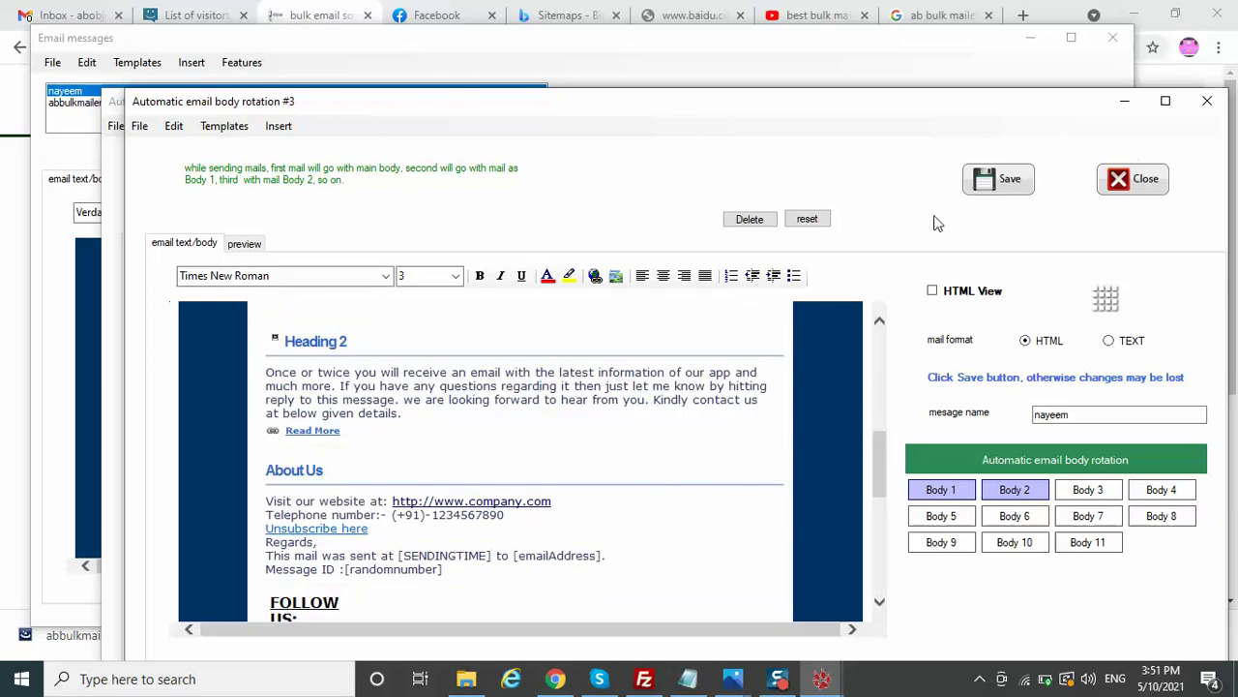
{"action": "left_click", "coordinate": [1003, 193]}
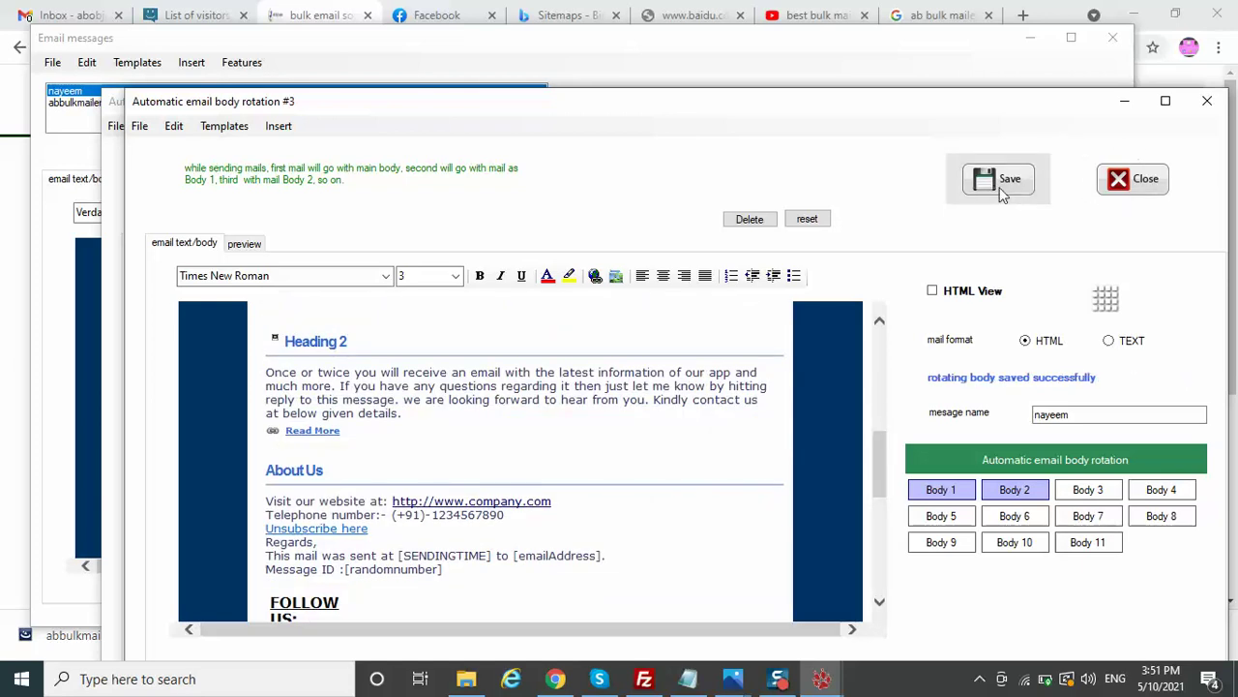
{"action": "left_click", "coordinate": [1129, 186]}
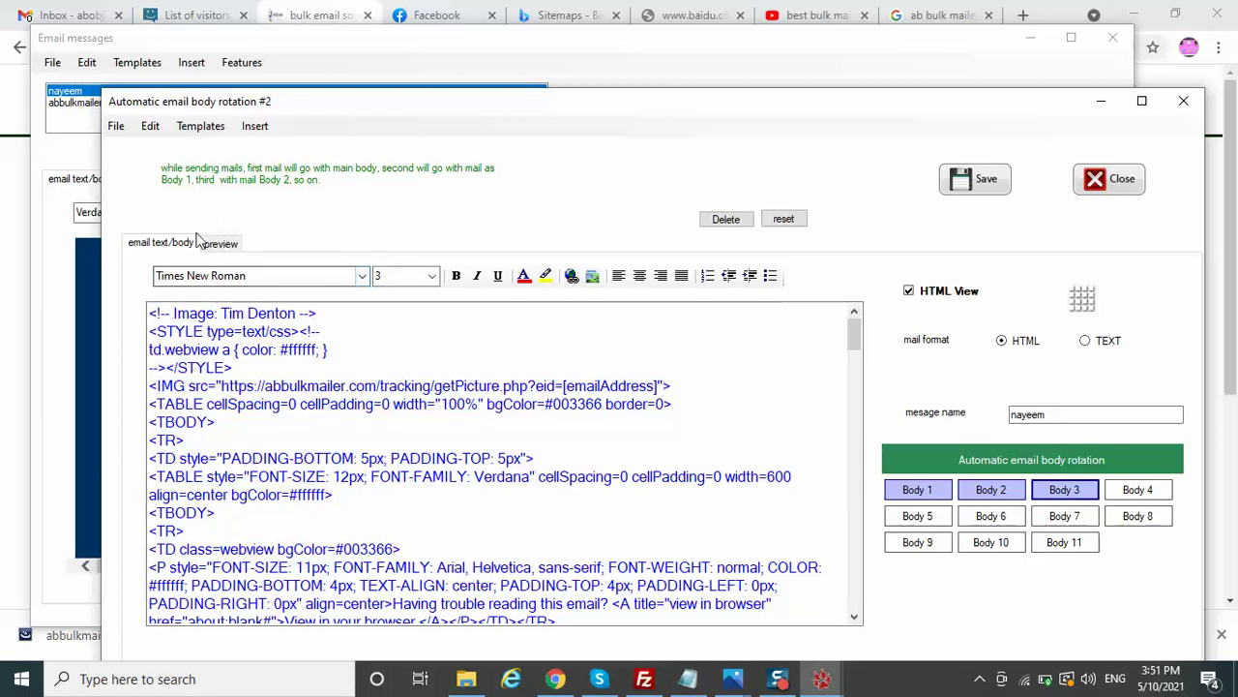
Close the rotation #2 editor and the Email messages window, back to the dashboard showing 0/2 messages.
{"action": "left_click", "coordinate": [213, 131]}
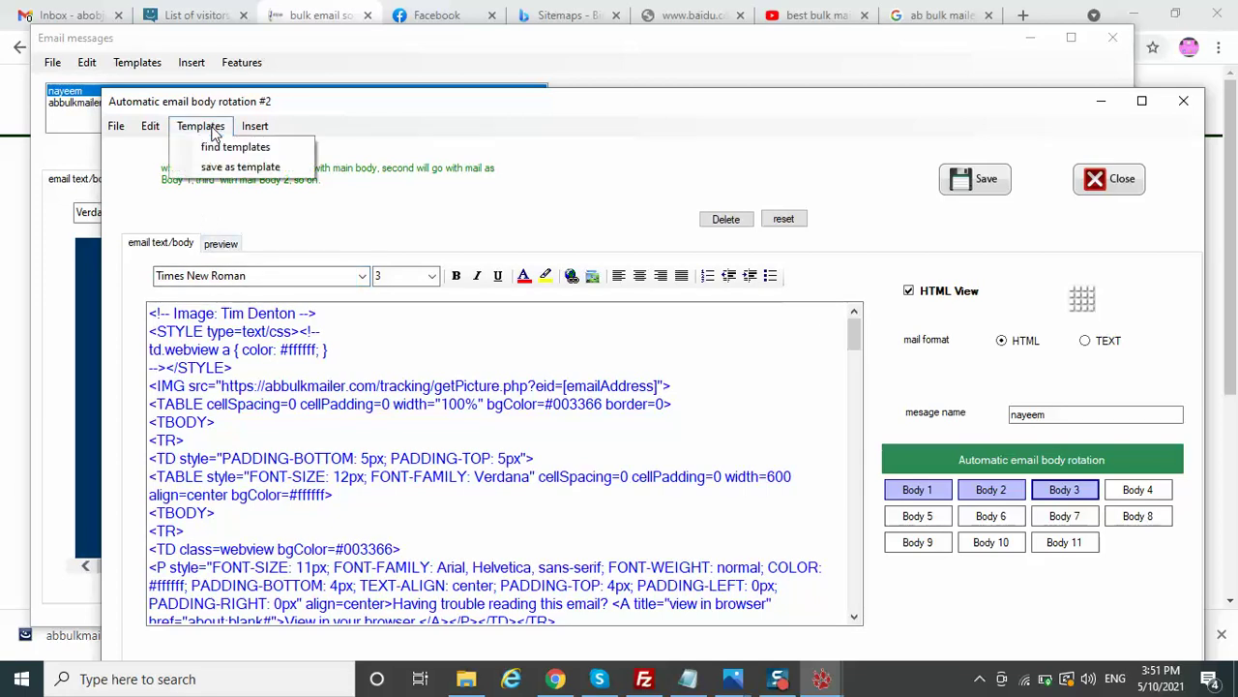
{"action": "mouse_move", "coordinate": [151, 130]}
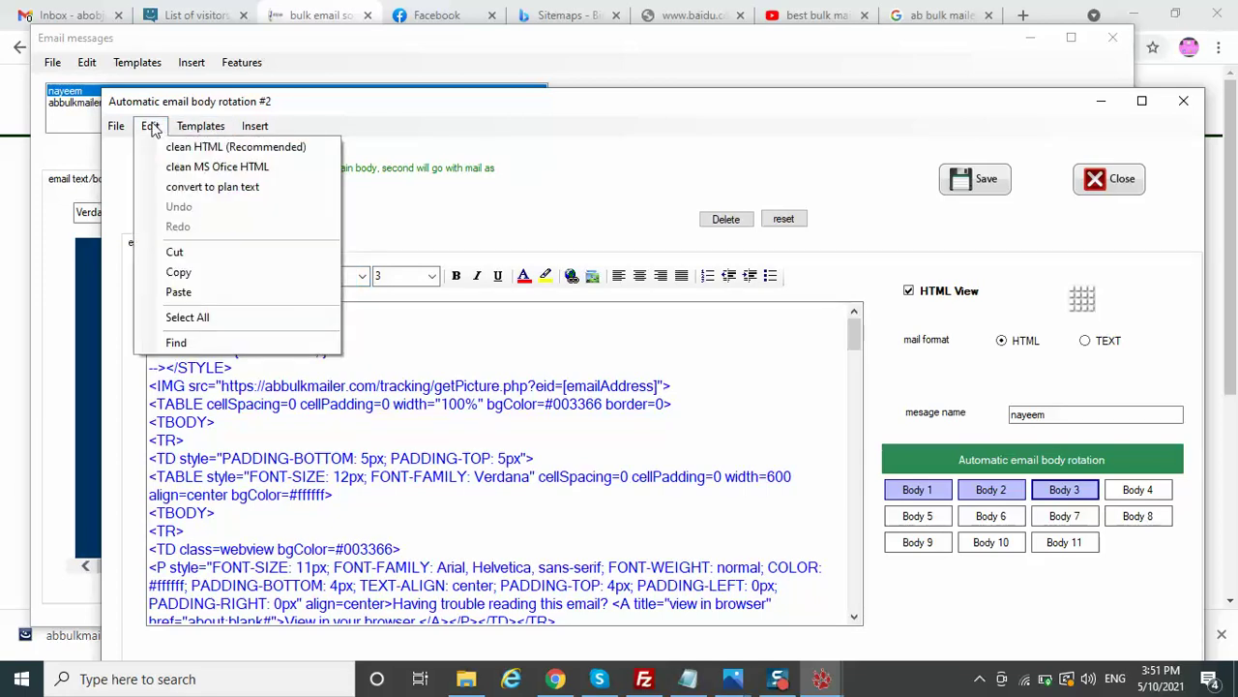
{"action": "mouse_move", "coordinate": [258, 131]}
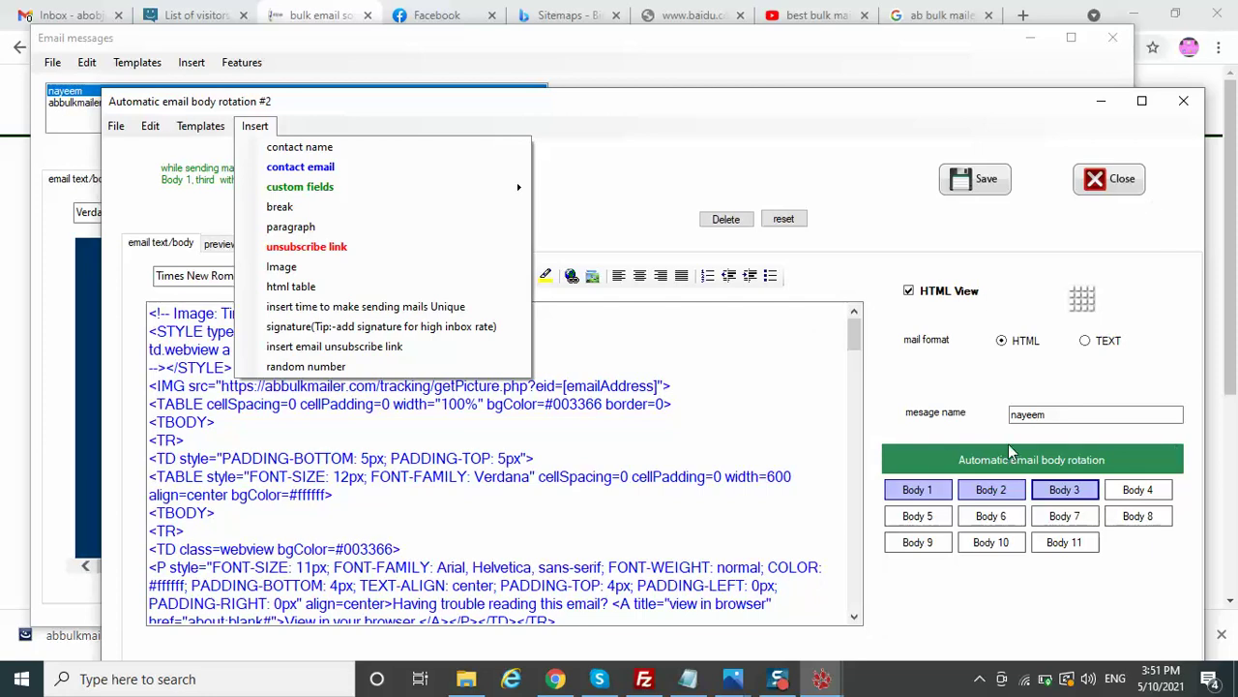
{"action": "left_click", "coordinate": [1099, 190]}
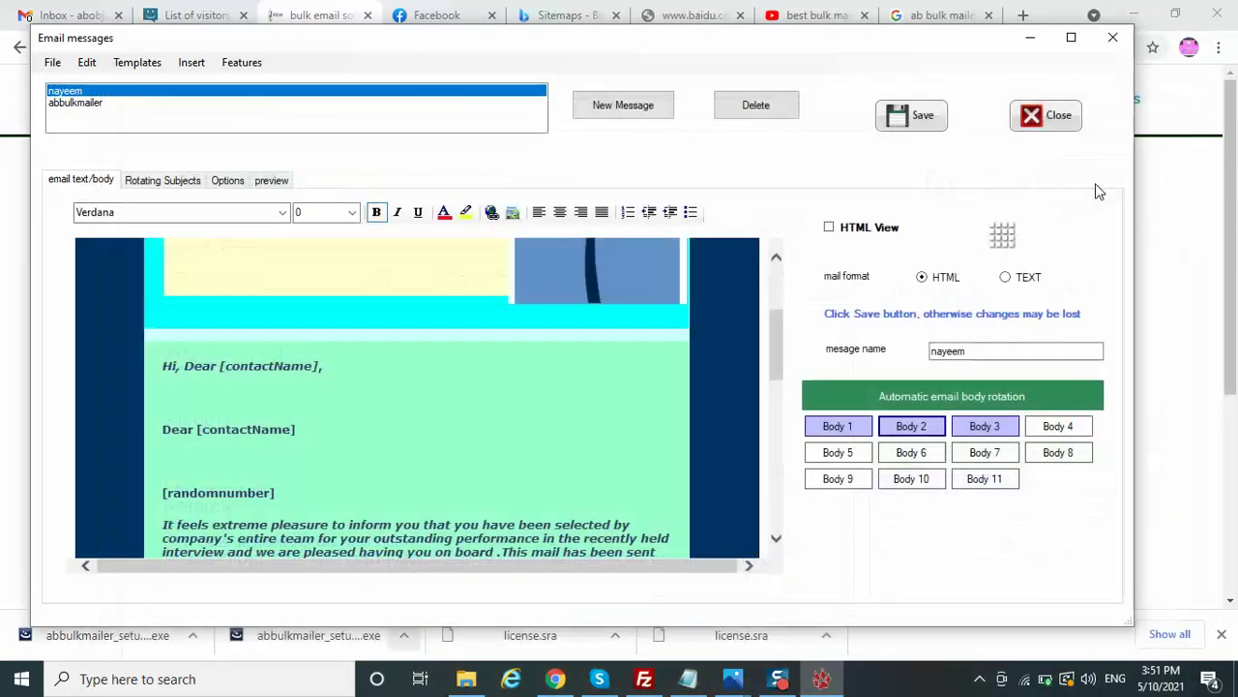
{"action": "left_click", "coordinate": [1045, 118]}
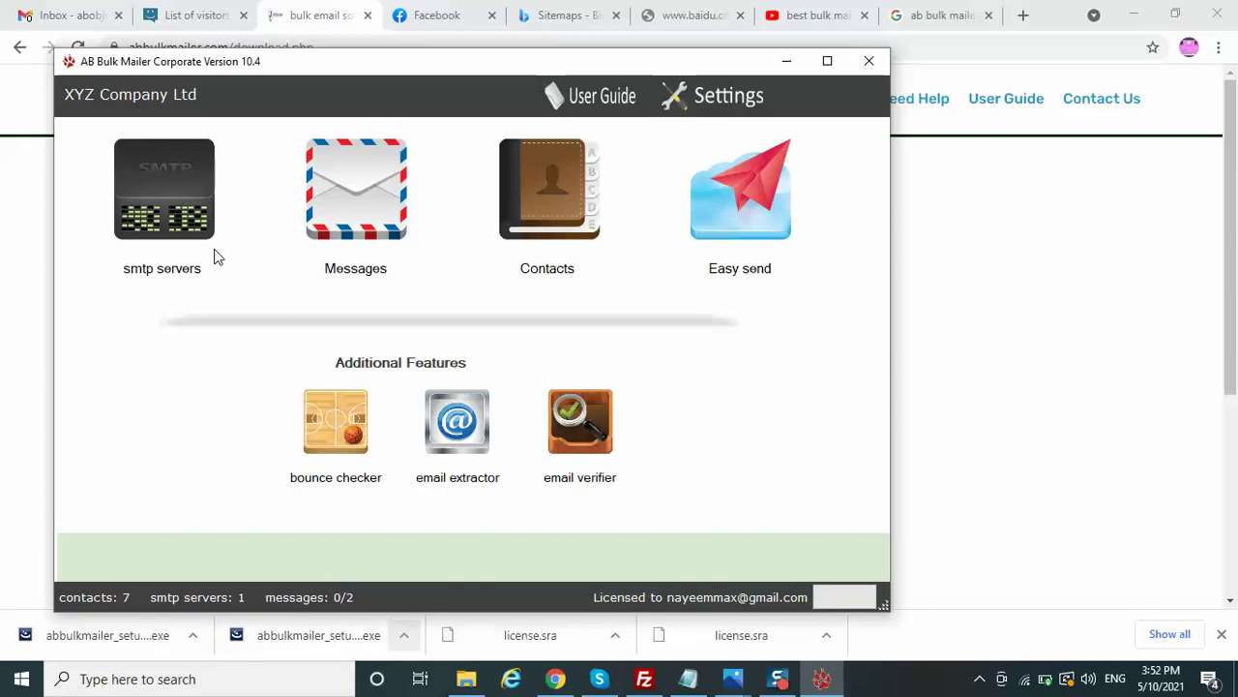
Horizontally shuffle all eight rotating subjects so they read 'dated [SENDINGTIME] newsletter'.
{"action": "left_click", "coordinate": [359, 273]}
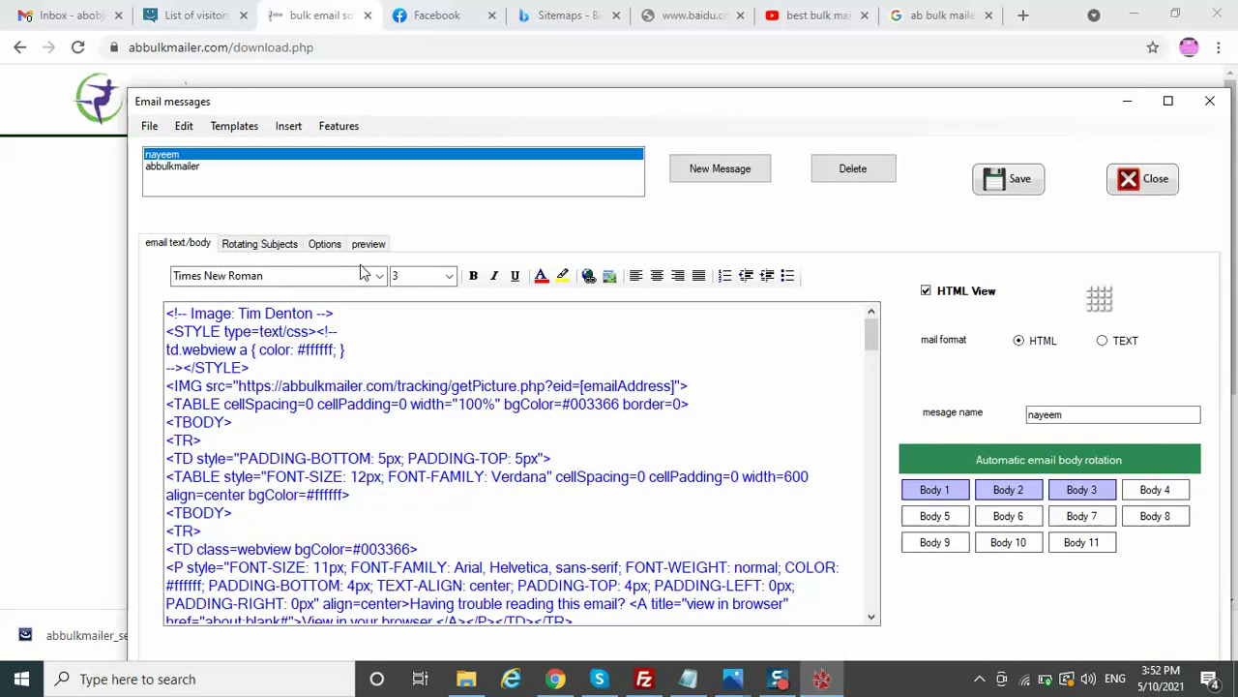
{"action": "left_click", "coordinate": [270, 248]}
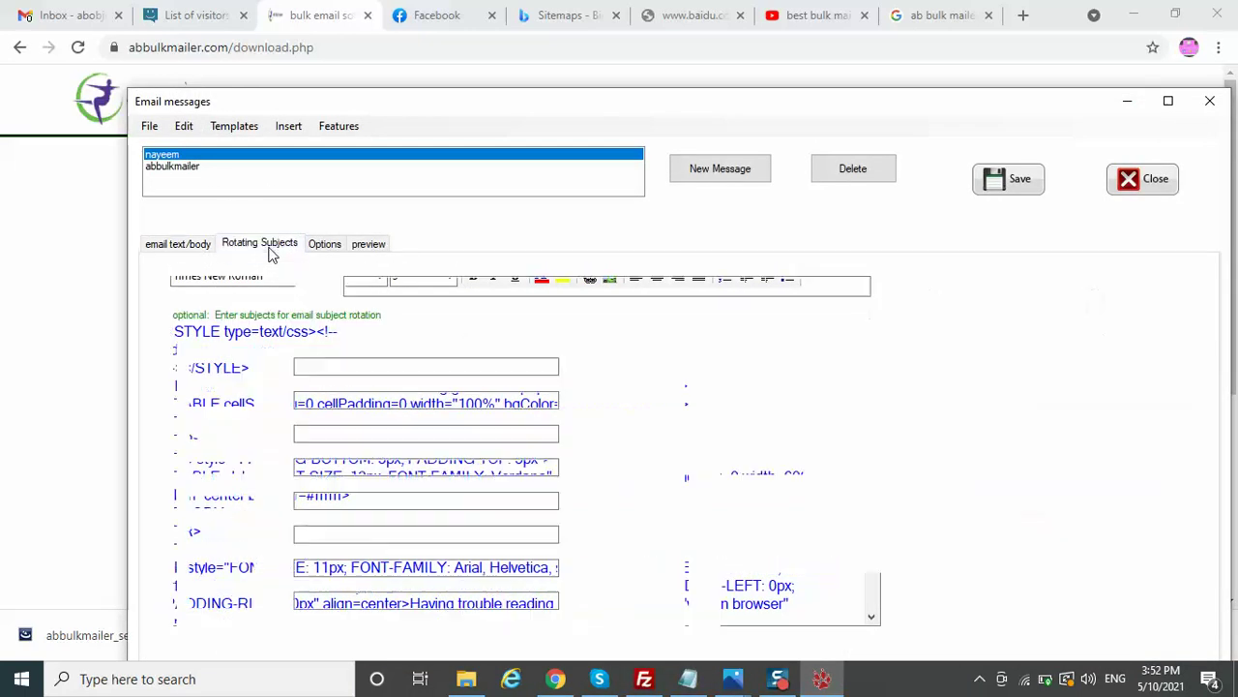
{"action": "left_click", "coordinate": [460, 364]}
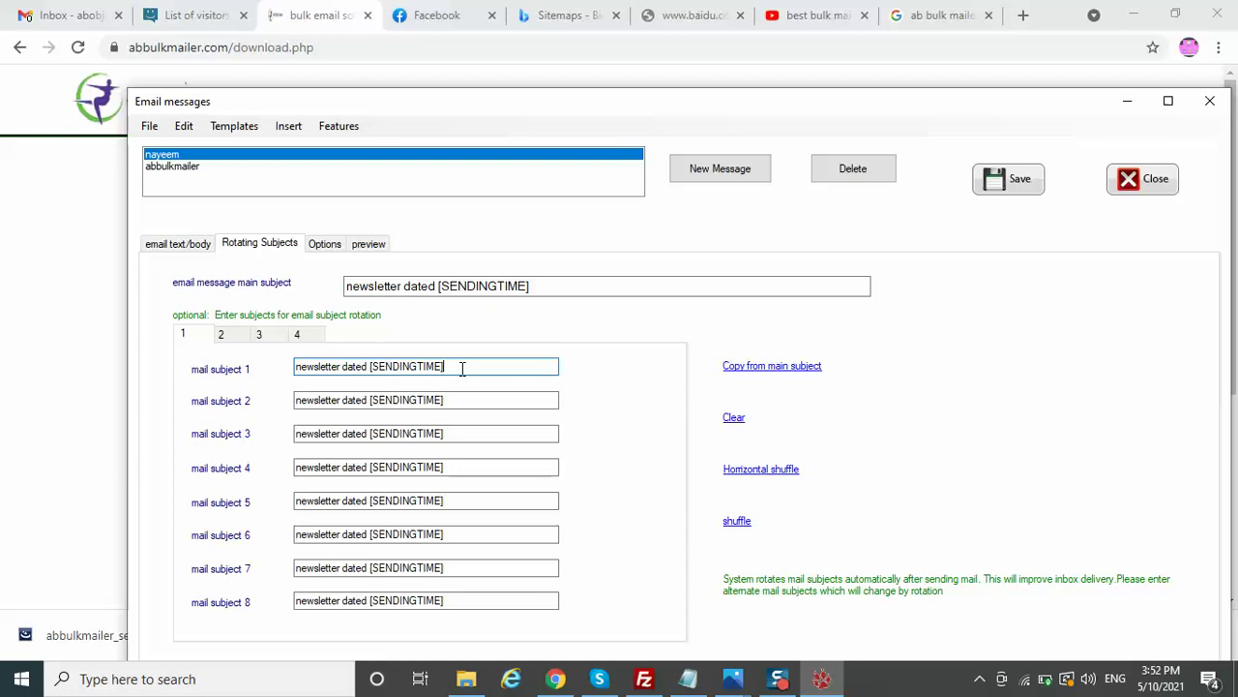
{"action": "left_click", "coordinate": [364, 365]}
{"action": "left_click", "coordinate": [757, 473]}
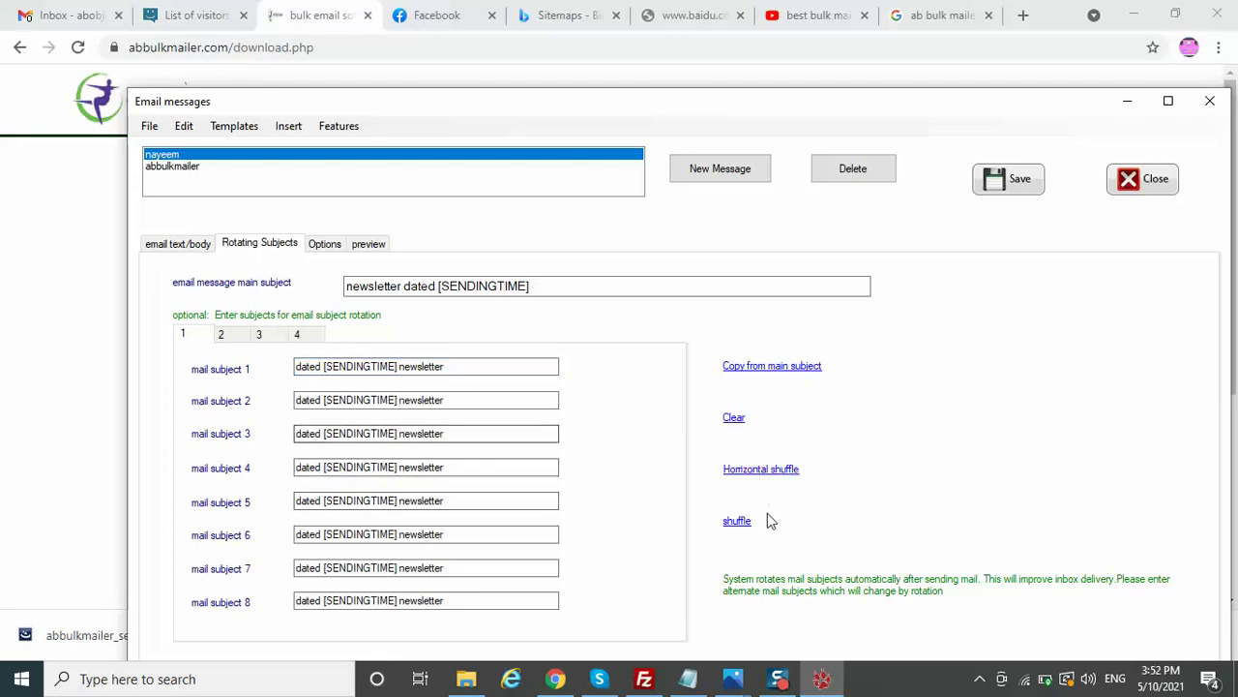
{"action": "left_click", "coordinate": [733, 528]}
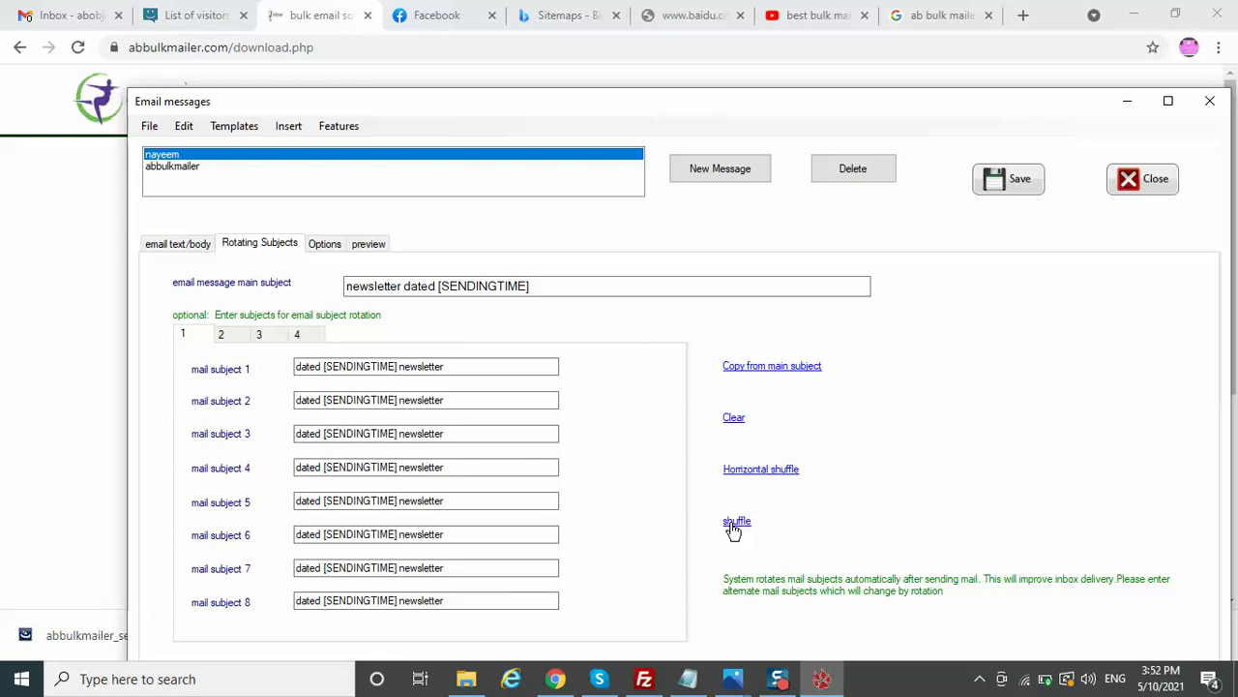
Reword mail subject 1 to begin with 'how to send mails'.
{"action": "left_click", "coordinate": [322, 366]}
{"action": "key", "text": "BackSpace"}
{"action": "key", "text": "BackSpace"}
{"action": "key", "text": "BackSpace"}
{"action": "key", "text": "BackSpace"}
{"action": "key", "text": "BackSpace"}
{"action": "key", "text": "BackSpace"}
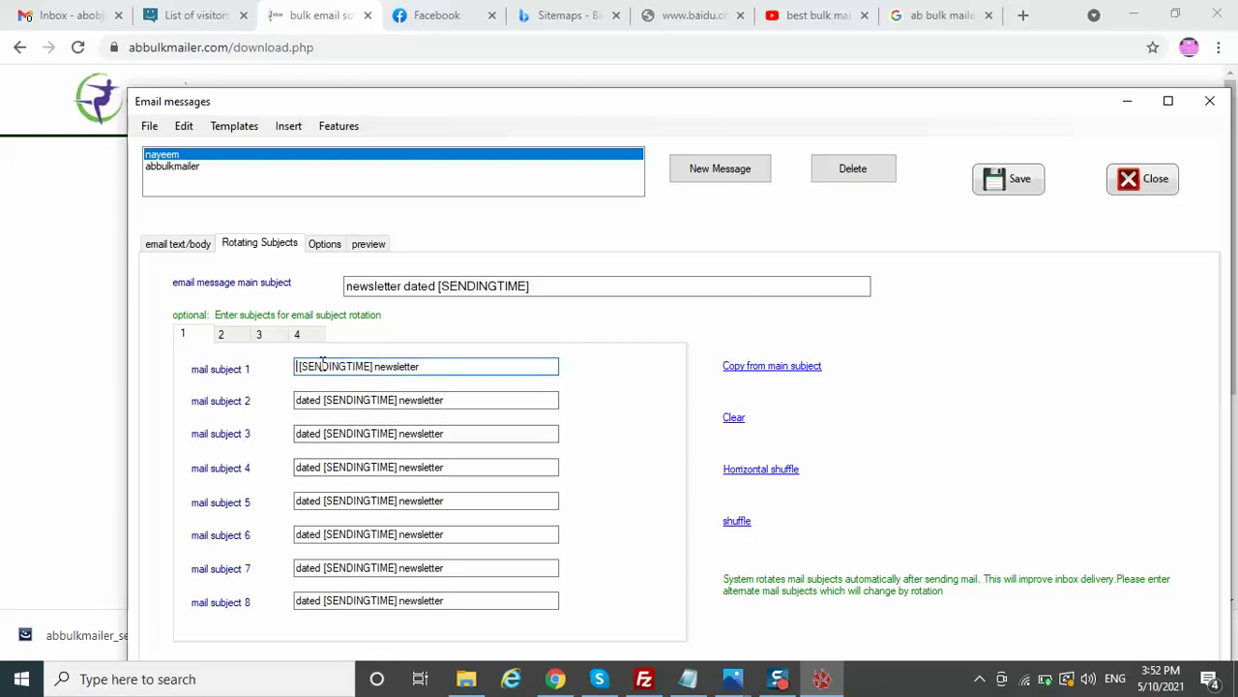
{"action": "type", "text": "ho"}
{"action": "type", "text": "to send "}
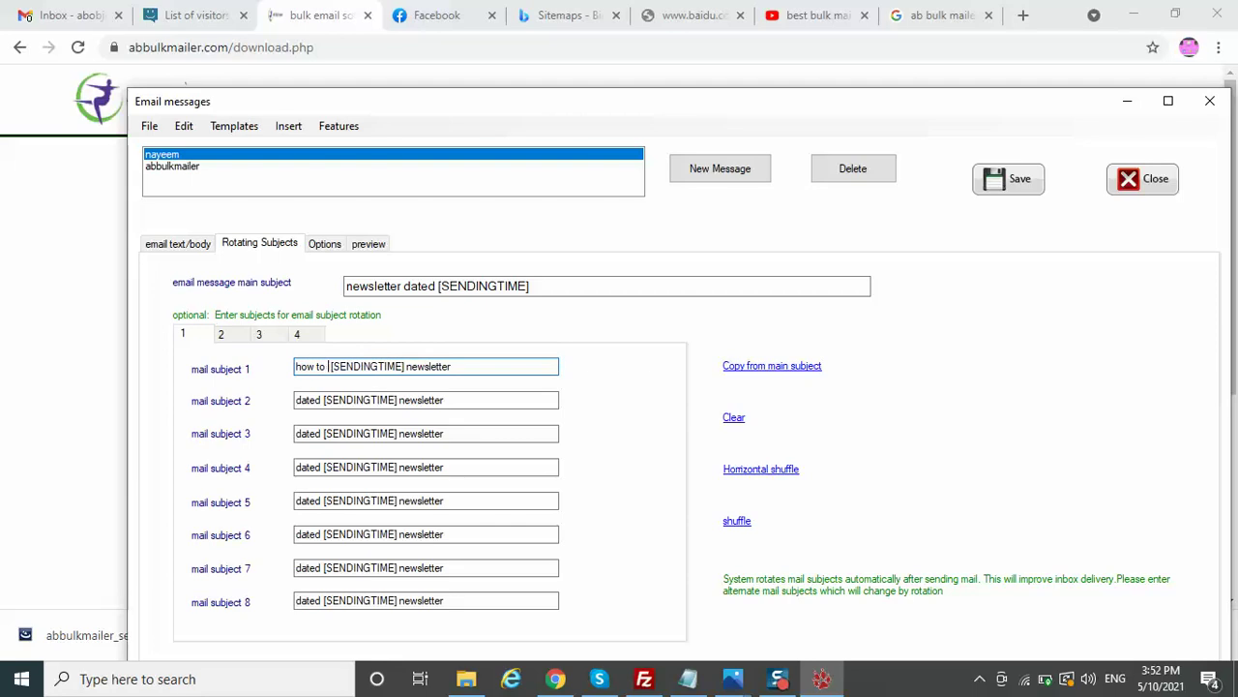
{"action": "type", "text": "mails"}
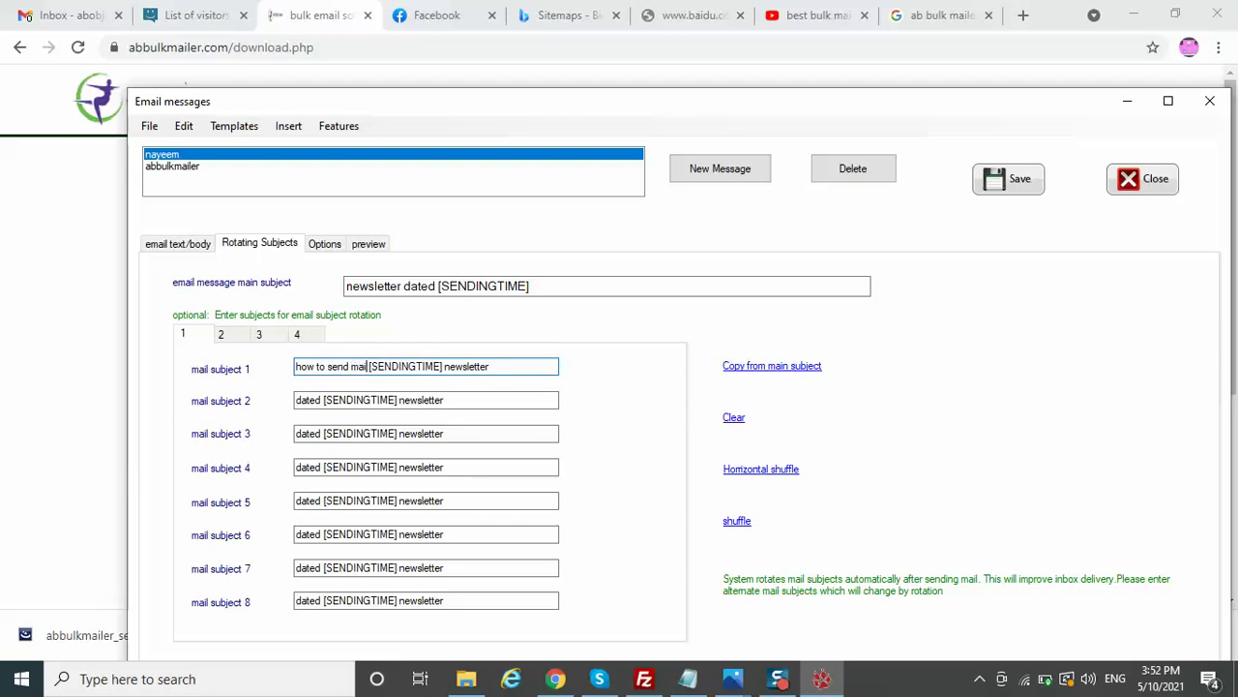